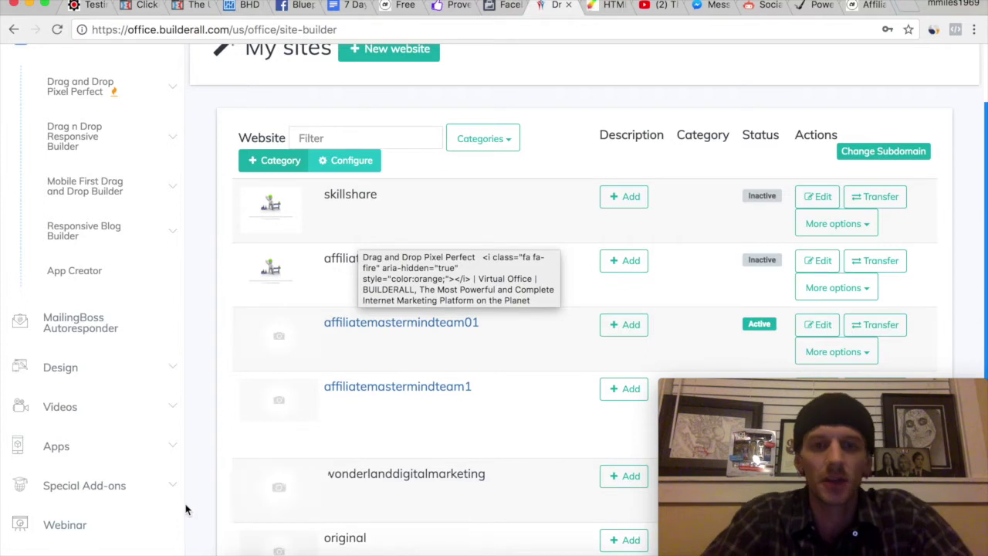
- Look over the My sites list and switch to the site editor with the Home page open
{"action": "scroll", "coordinate": [176, 401], "scroll_direction": "up", "scroll_amount": 3}
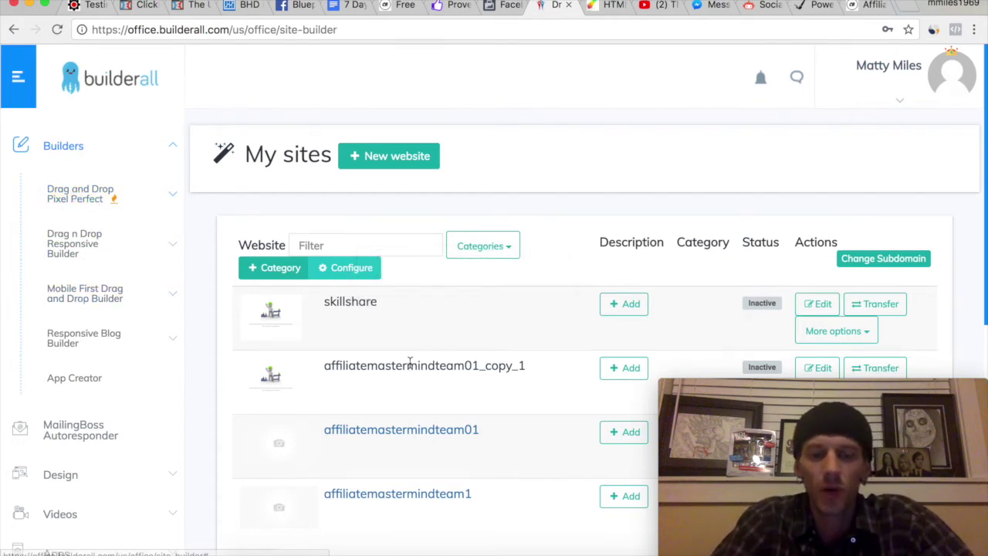
{"action": "scroll", "coordinate": [410, 360], "scroll_direction": "down", "scroll_amount": 5}
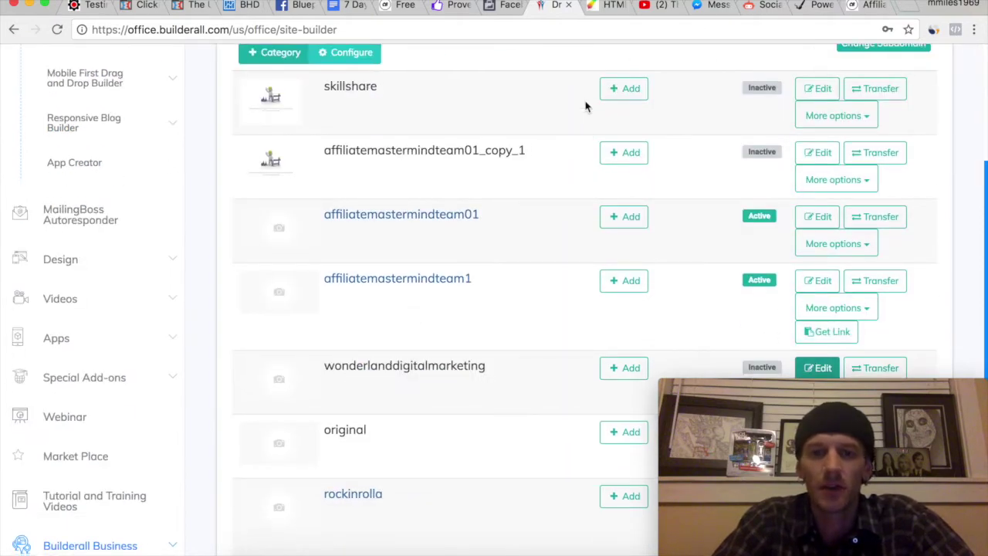
{"action": "left_click", "coordinate": [591, 6]}
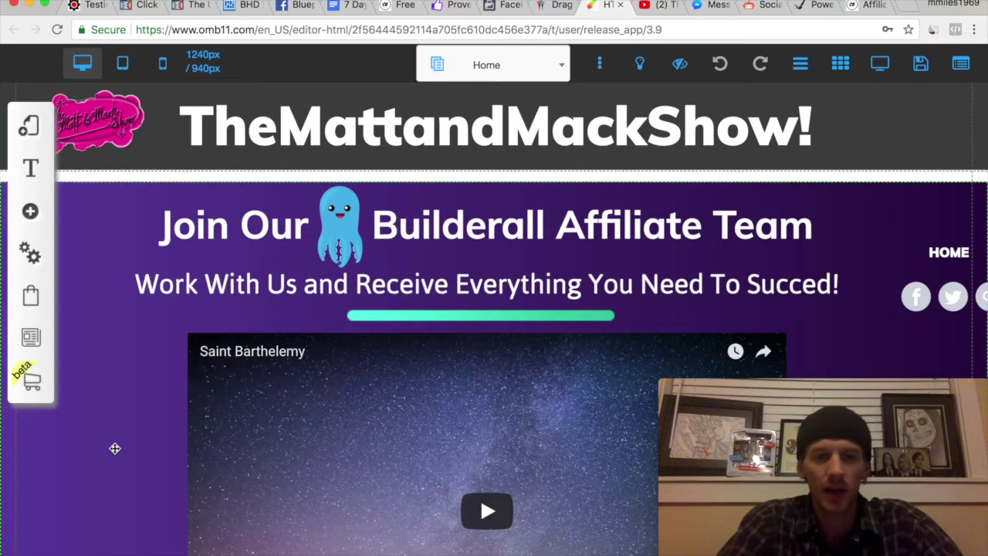
{"action": "scroll", "coordinate": [114, 448], "scroll_direction": "down", "scroll_amount": 1}
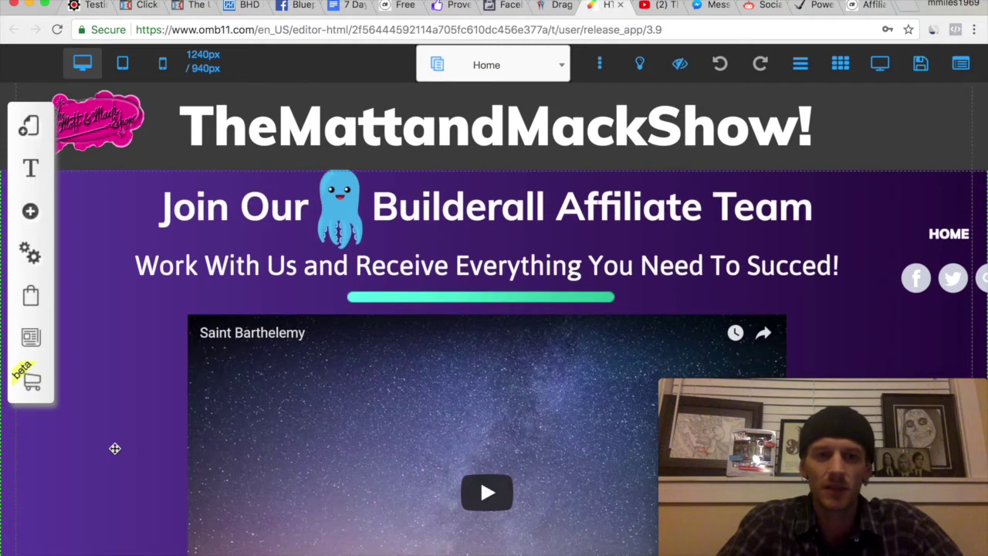
- Examine the store management options, the available layouts and the list of site pages
{"action": "left_click", "coordinate": [33, 386]}
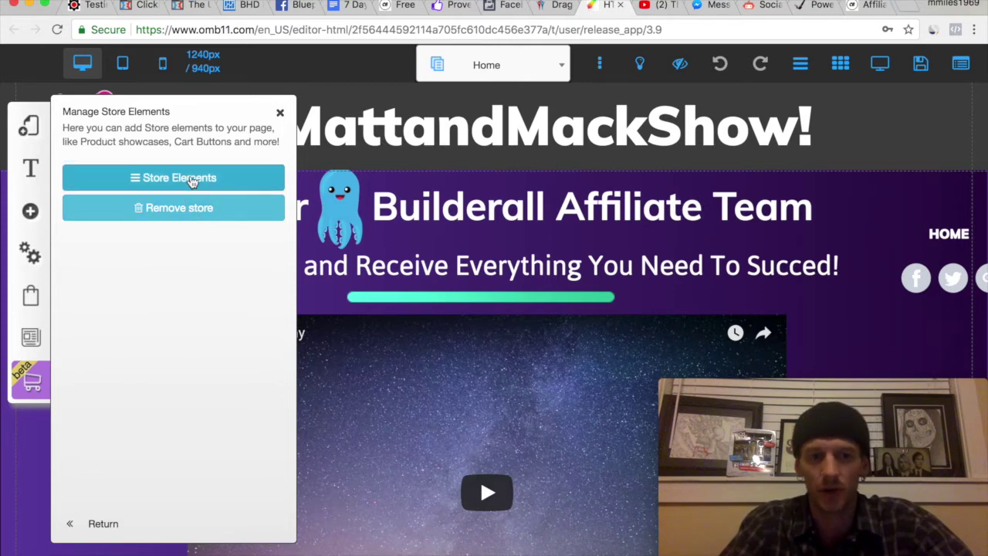
{"action": "left_click", "coordinate": [281, 114]}
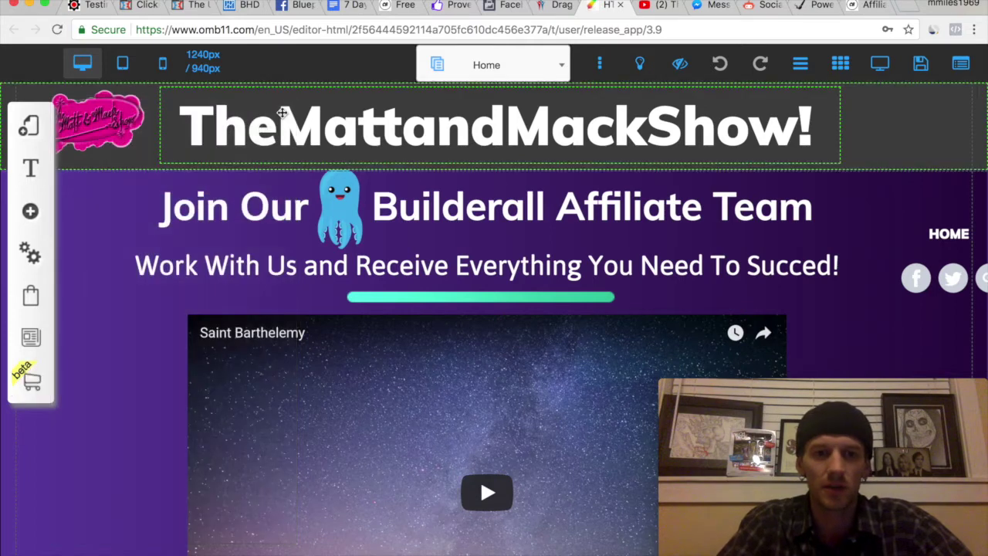
{"action": "left_click", "coordinate": [31, 126]}
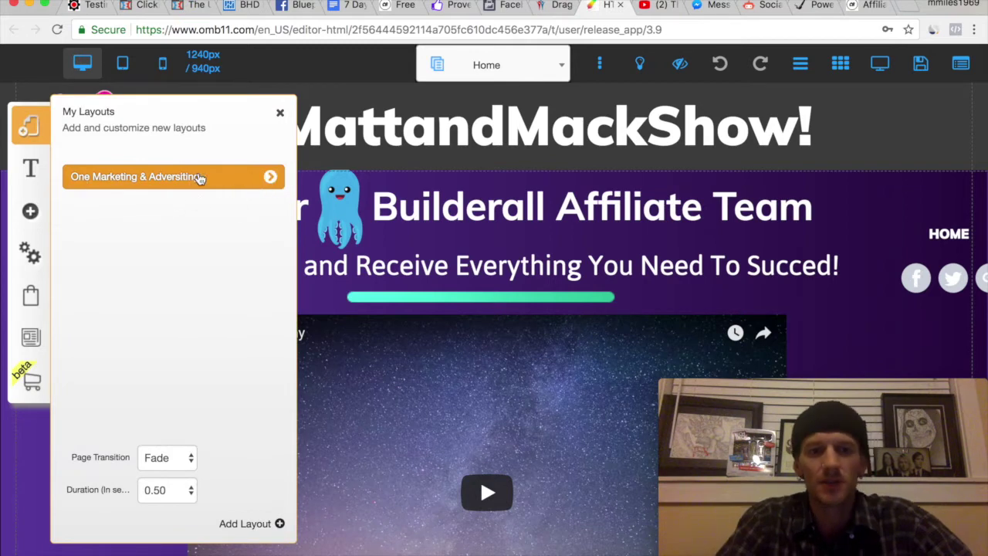
{"action": "left_click", "coordinate": [562, 68]}
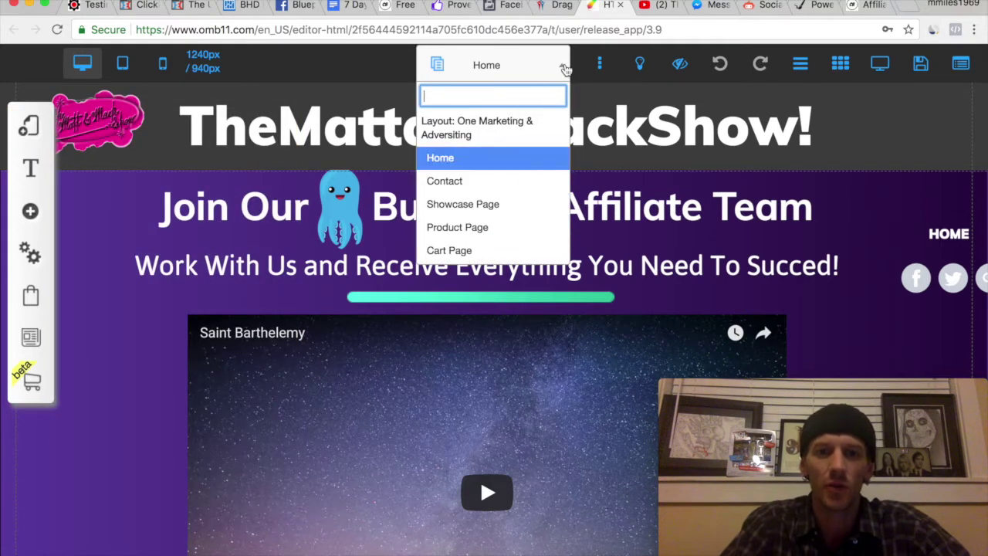
{"action": "left_click", "coordinate": [563, 68]}
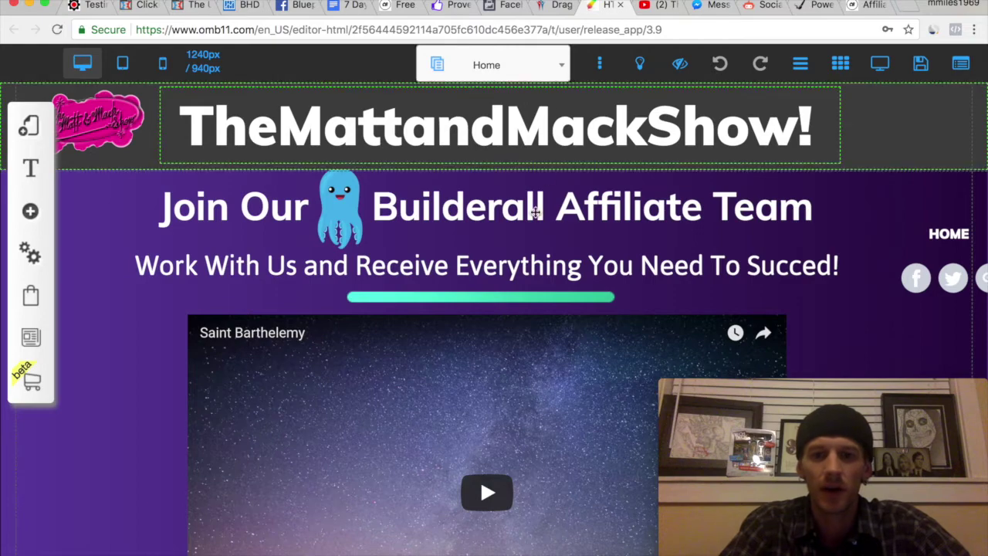
- Move the row of social media icons slightly up and left, just below the HOME link
{"action": "left_click_drag", "start_coordinate": [941, 284], "coordinate": [896, 267]}
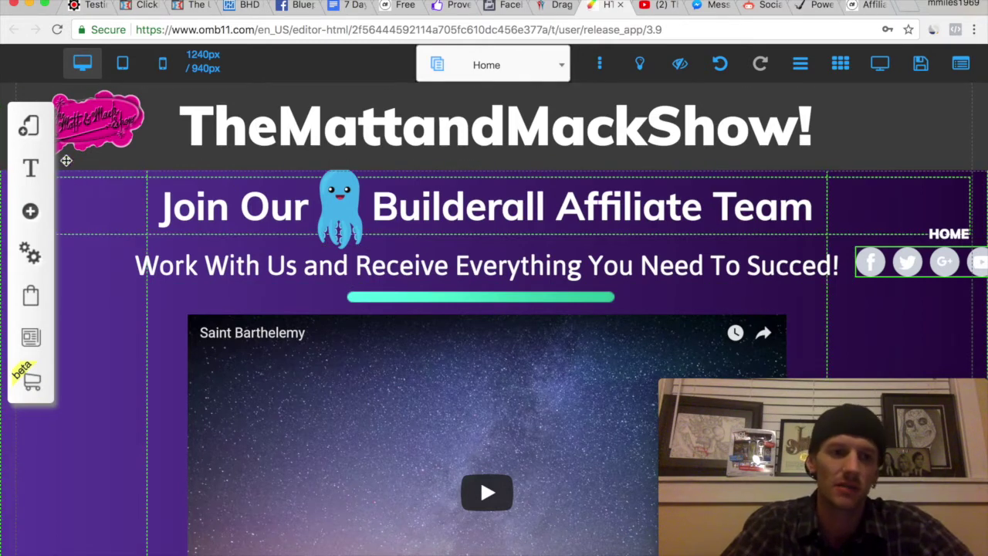
- Open the Showcase Page from the pages of the One Marketing & Adversiting layout
{"action": "left_click", "coordinate": [29, 125]}
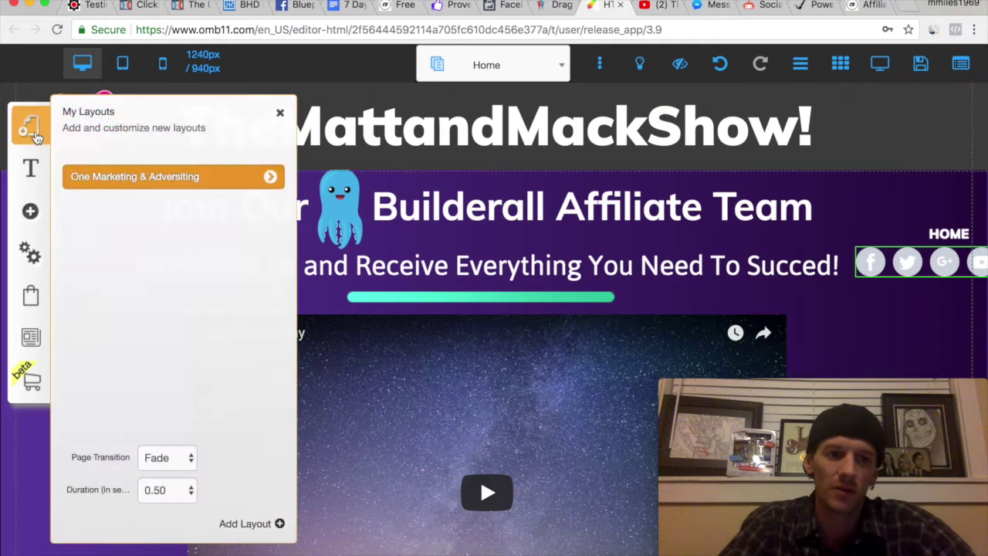
{"action": "left_click", "coordinate": [270, 179]}
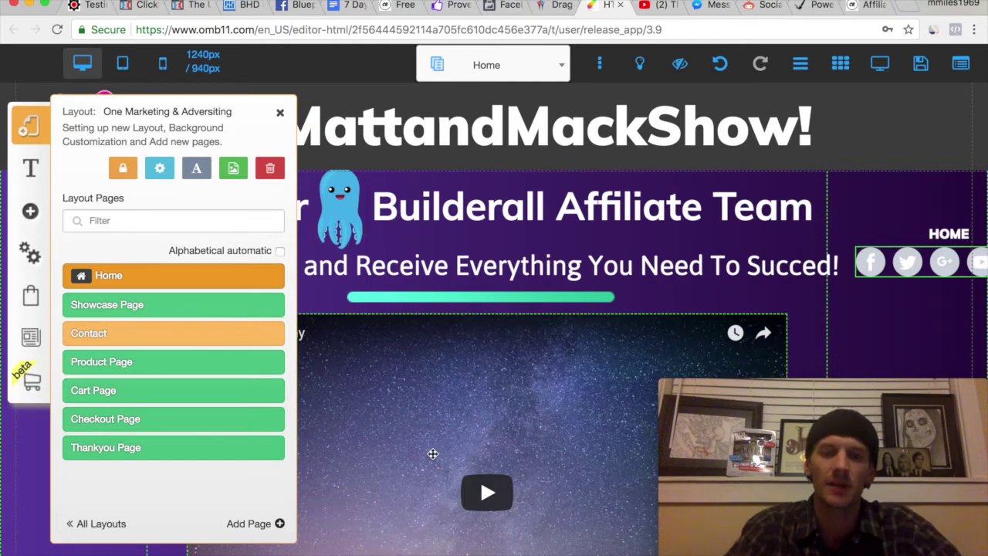
{"action": "scroll", "coordinate": [433, 454], "scroll_direction": "down", "scroll_amount": 5}
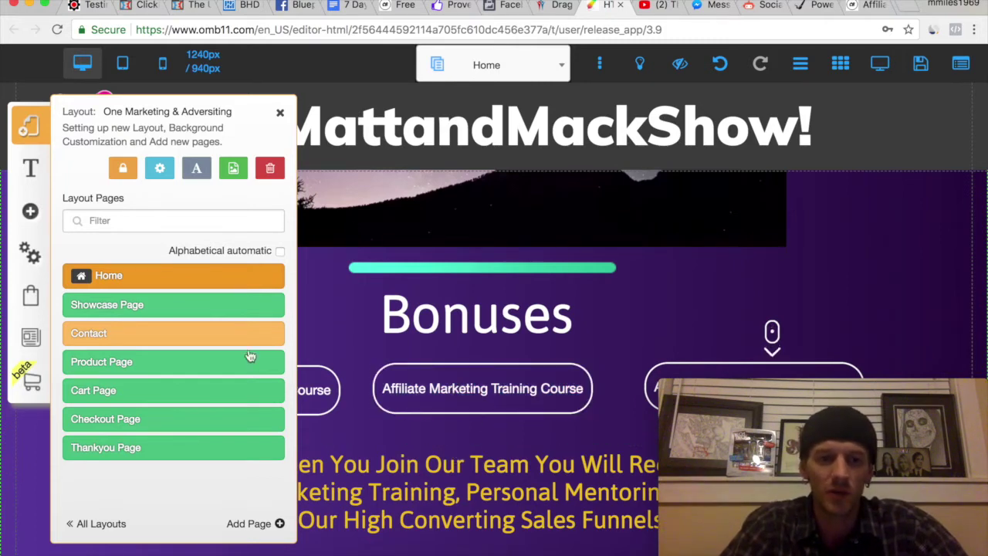
{"action": "left_click", "coordinate": [169, 305]}
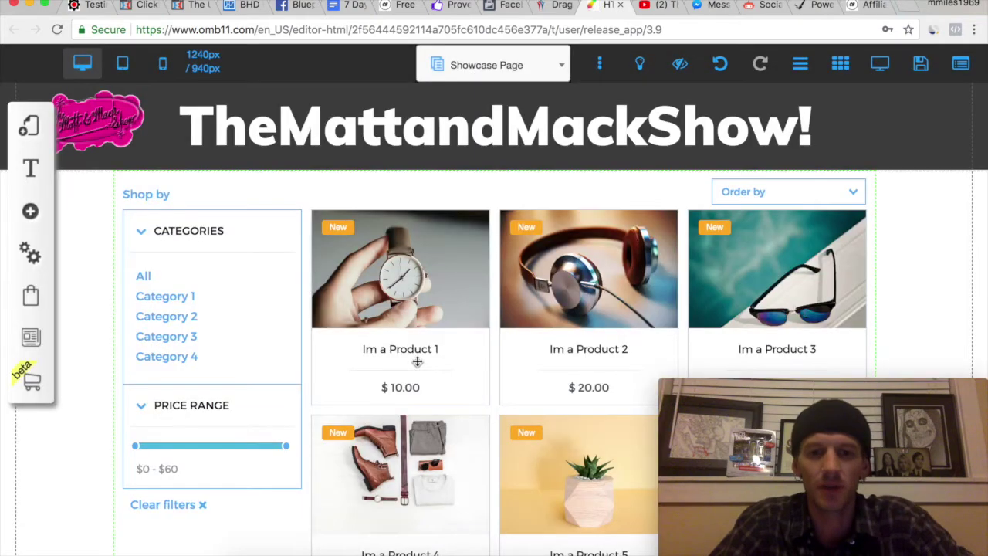
- Review the product showcase on the page and view its layout settings
{"action": "scroll", "coordinate": [417, 361], "scroll_direction": "down", "scroll_amount": 2}
{"action": "scroll", "coordinate": [417, 361], "scroll_direction": "up", "scroll_amount": 2}
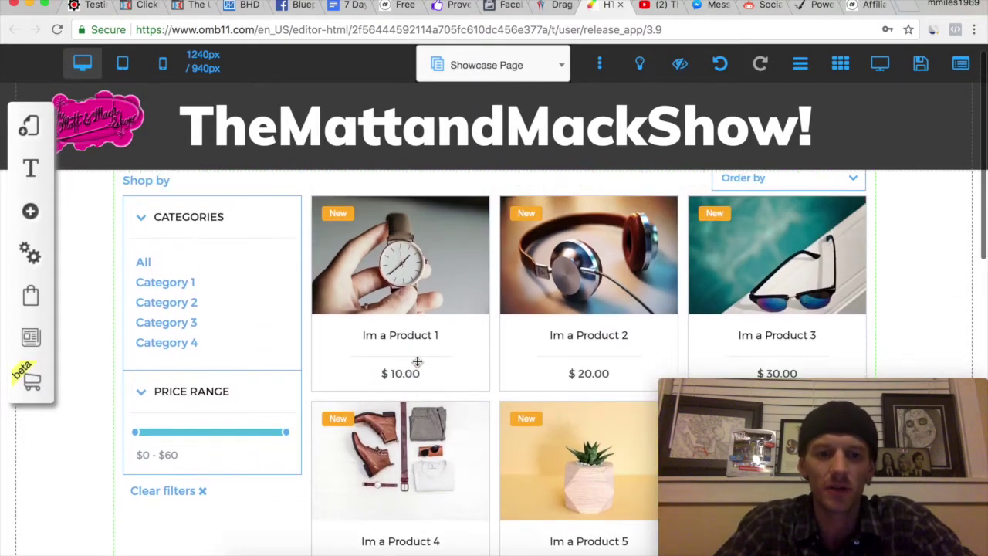
{"action": "left_click", "coordinate": [269, 499]}
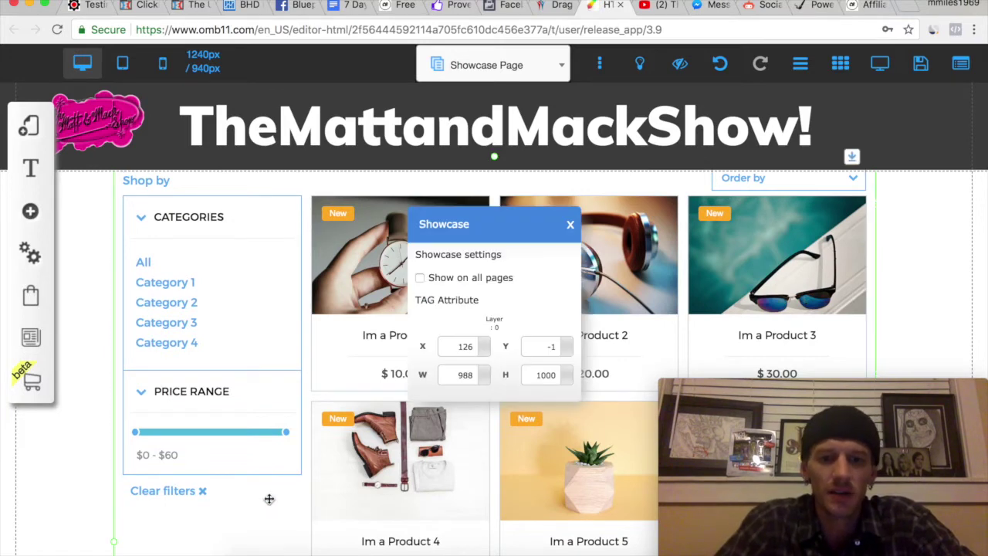
{"action": "left_click", "coordinate": [508, 251]}
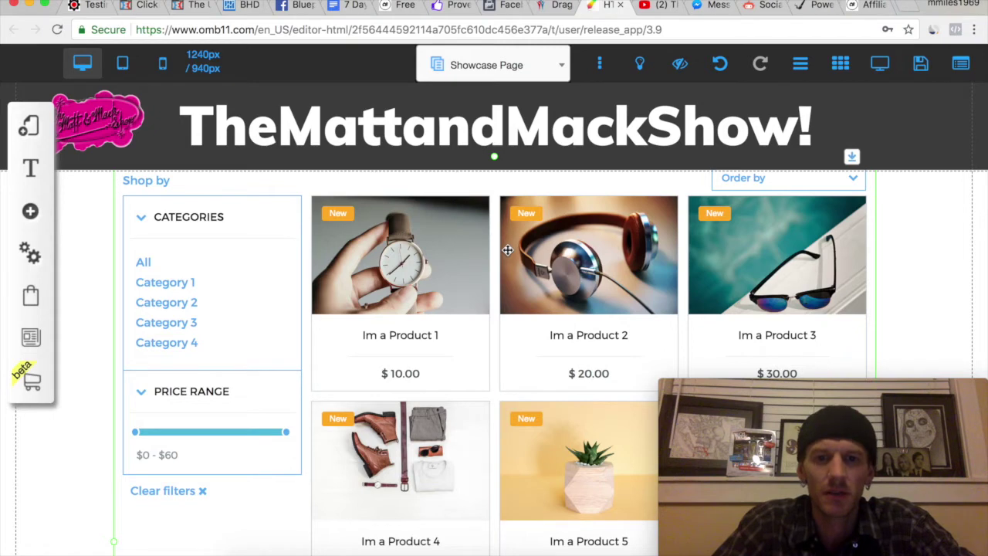
{"action": "double_click", "coordinate": [508, 250]}
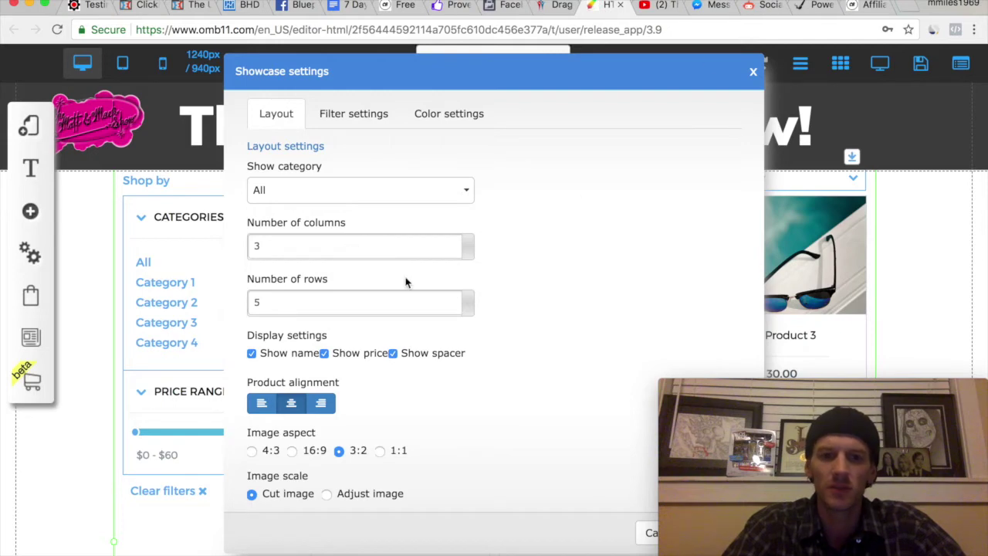
{"action": "left_click", "coordinate": [752, 74]}
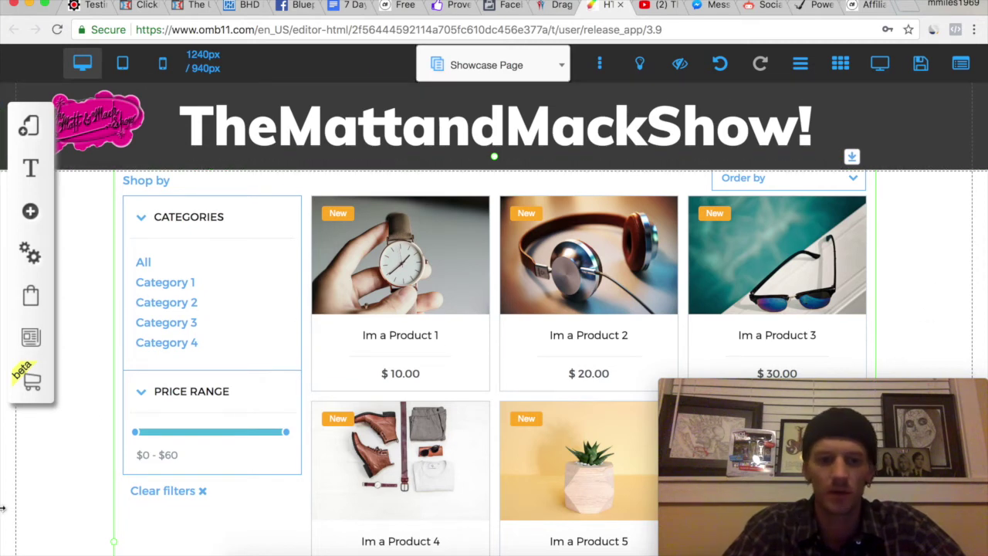
- Reopen the showcase settings and examine the filter, color and layout options
{"action": "left_click", "coordinate": [272, 331]}
{"action": "key", "text": "Escape"}
{"action": "left_click", "coordinate": [477, 245]}
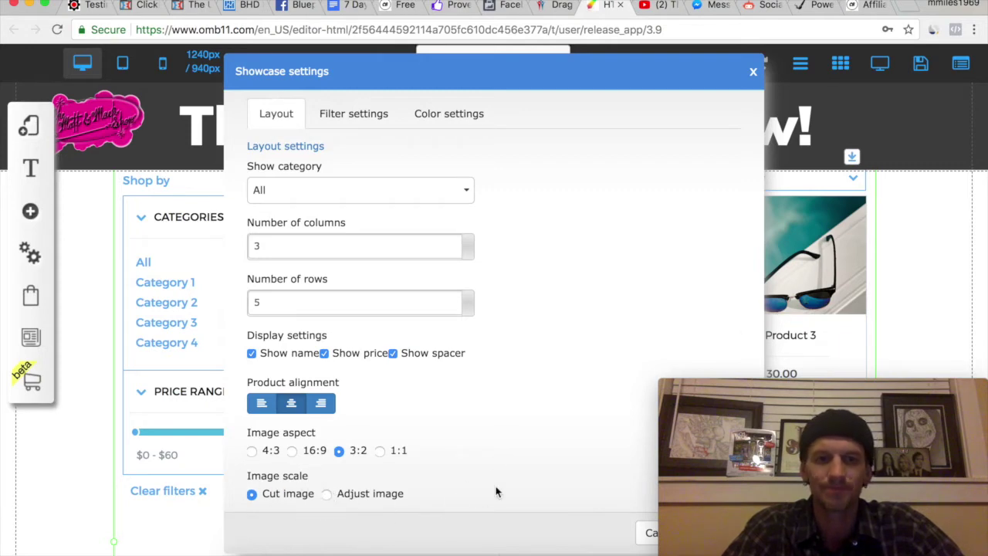
{"action": "left_click", "coordinate": [347, 114]}
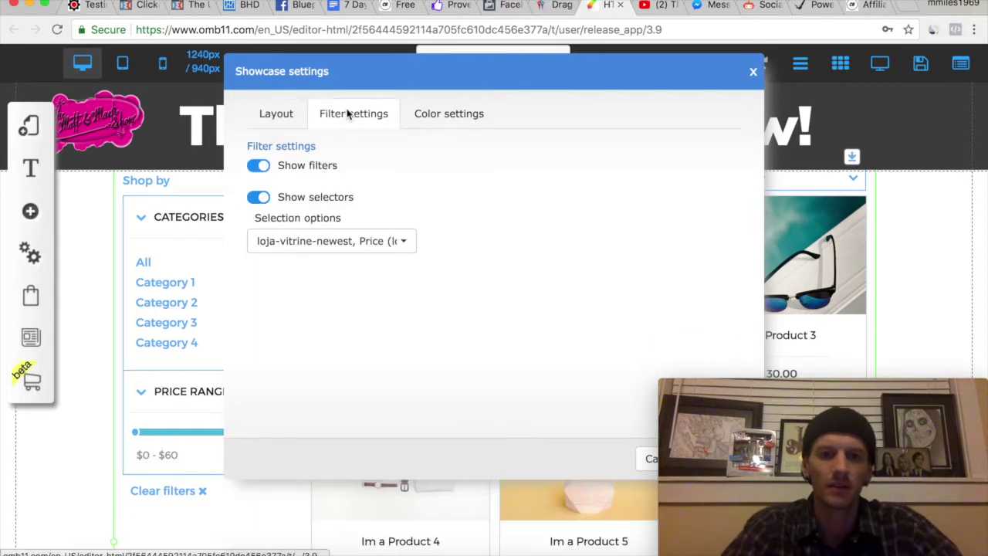
{"action": "left_click", "coordinate": [442, 114]}
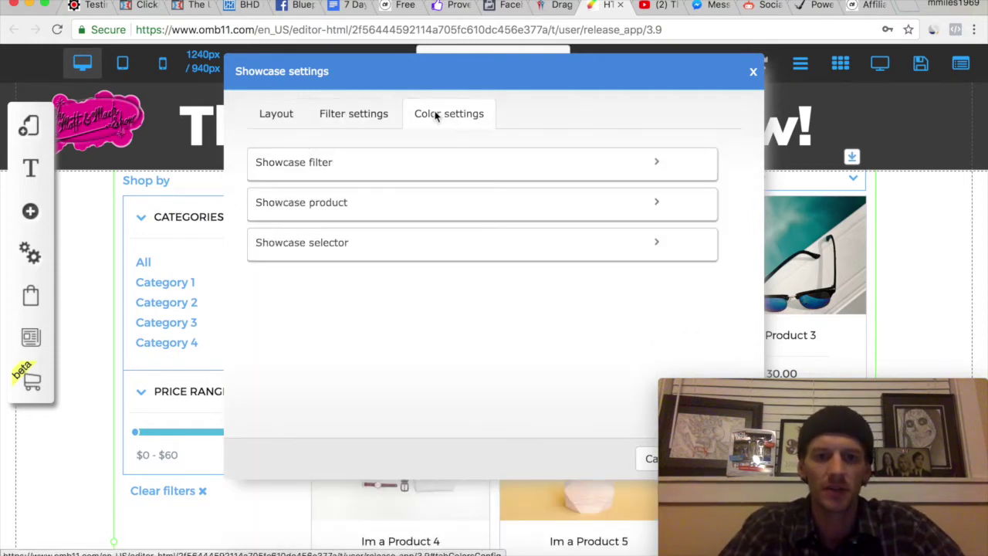
{"action": "left_click", "coordinate": [353, 116]}
{"action": "left_click", "coordinate": [284, 114]}
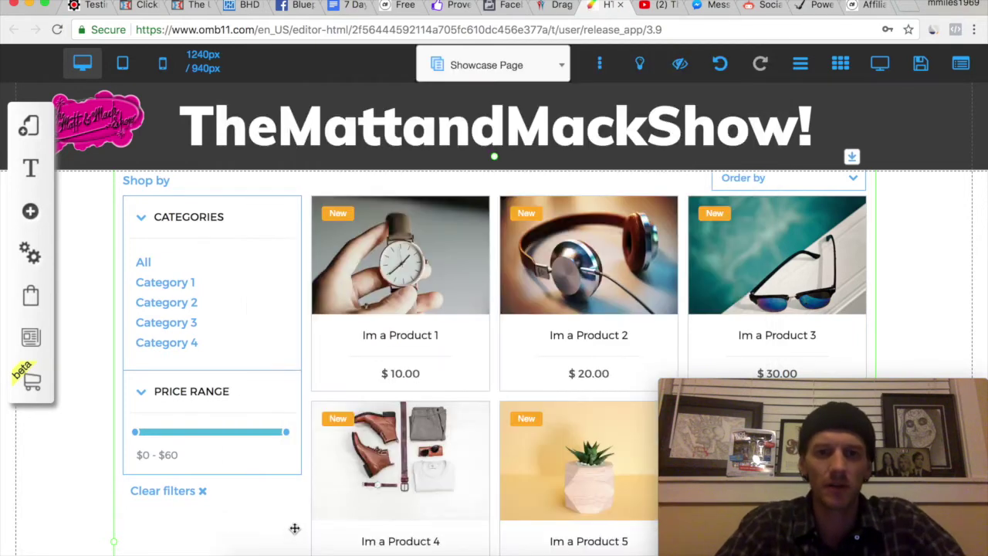
- Add a Products Slider from the store elements to the Showcase Page
{"action": "scroll", "coordinate": [309, 512], "scroll_direction": "down", "scroll_amount": 2}
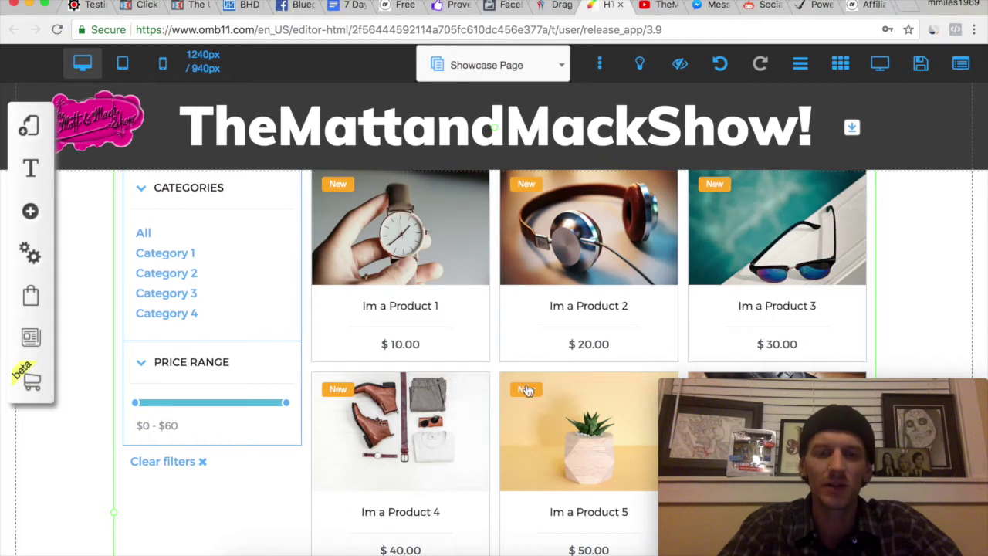
{"action": "left_click", "coordinate": [35, 386]}
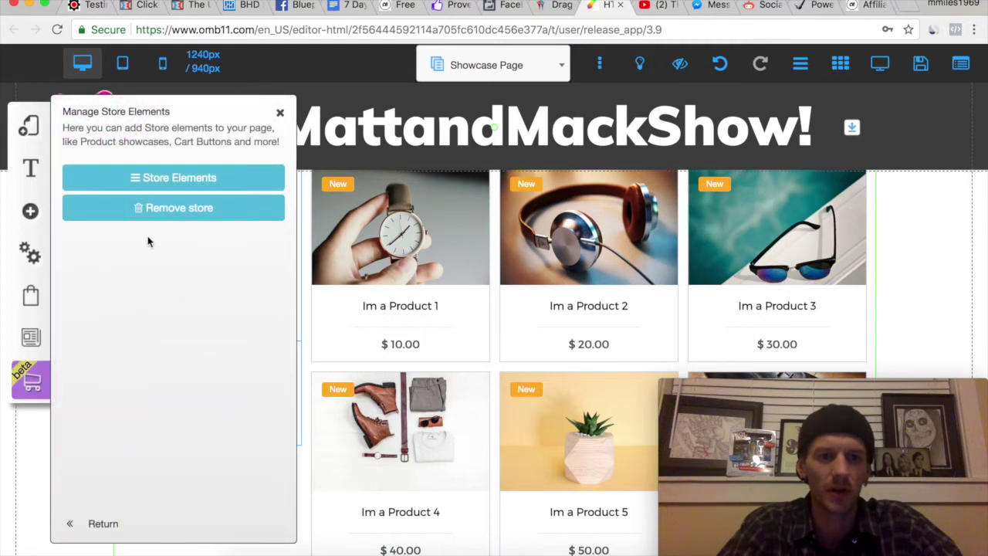
{"action": "left_click", "coordinate": [183, 187]}
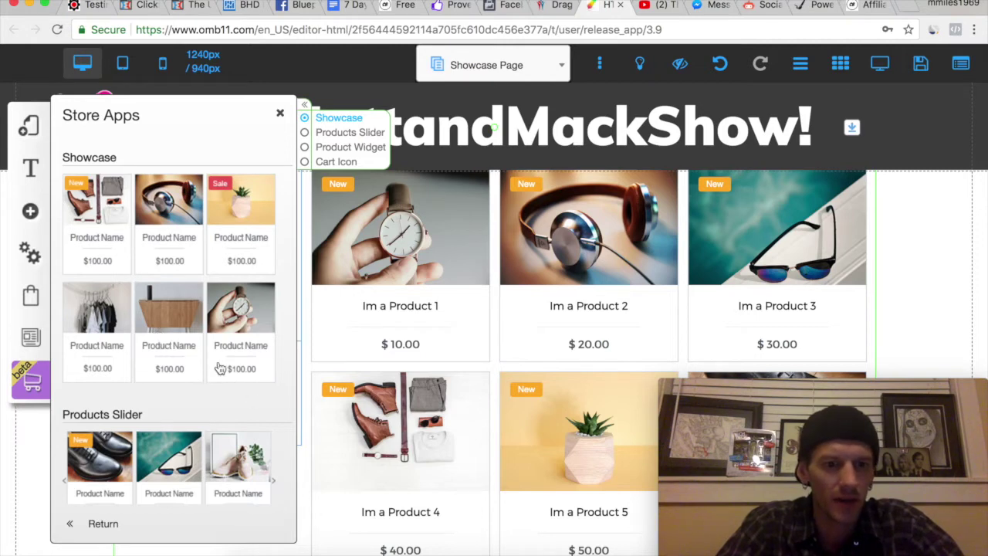
{"action": "scroll", "coordinate": [220, 369], "scroll_direction": "down", "scroll_amount": 3}
{"action": "scroll", "coordinate": [220, 368], "scroll_direction": "down", "scroll_amount": 1}
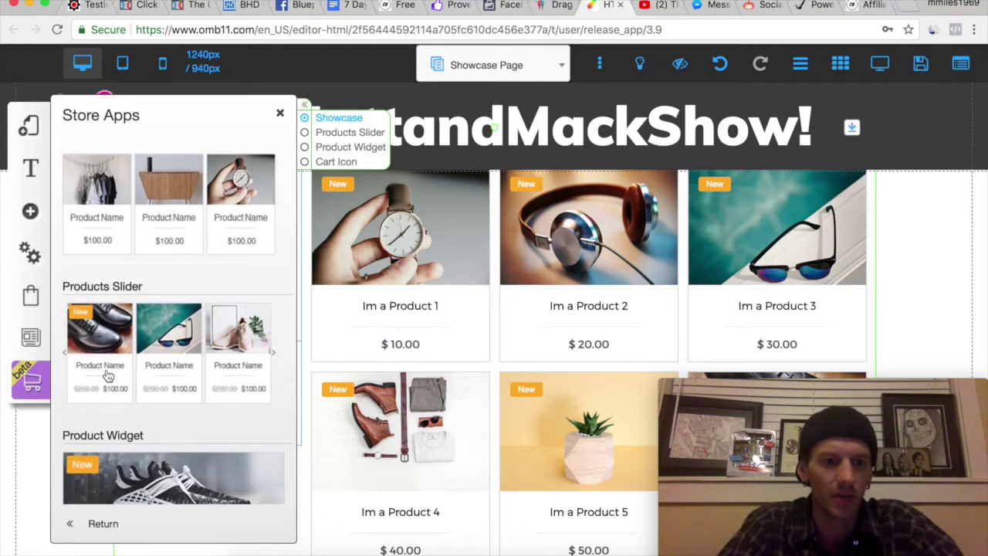
{"action": "left_click_drag", "start_coordinate": [109, 376], "coordinate": [335, 461]}
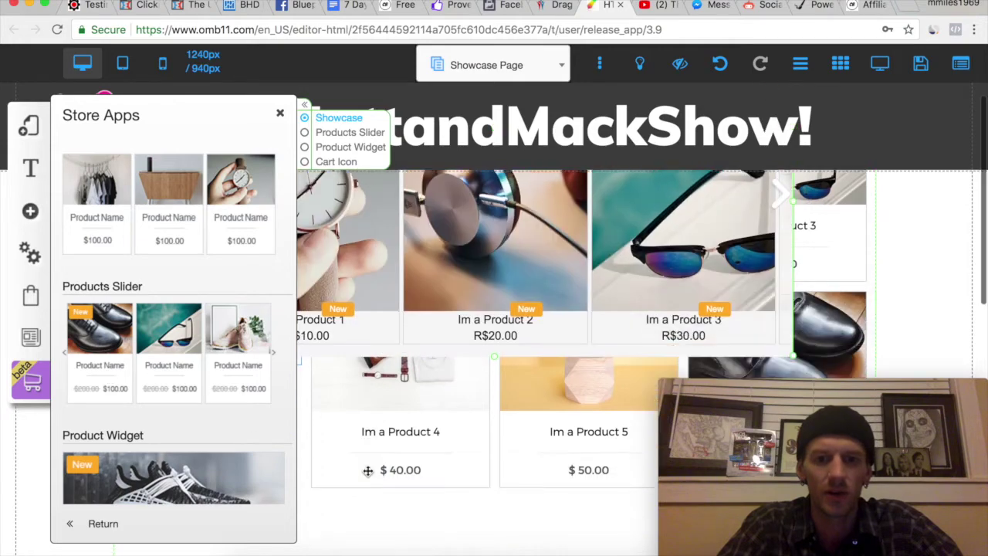
{"action": "left_click", "coordinate": [280, 113]}
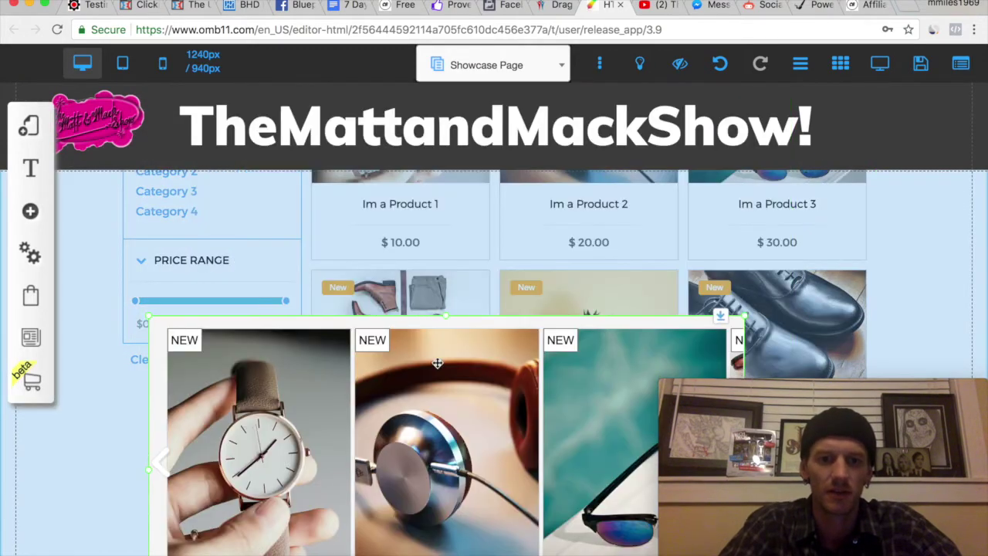
- Move the products slider up over the second product row, to about X 160, Y 366, and view its options
{"action": "scroll", "coordinate": [466, 307], "scroll_direction": "down", "scroll_amount": 3}
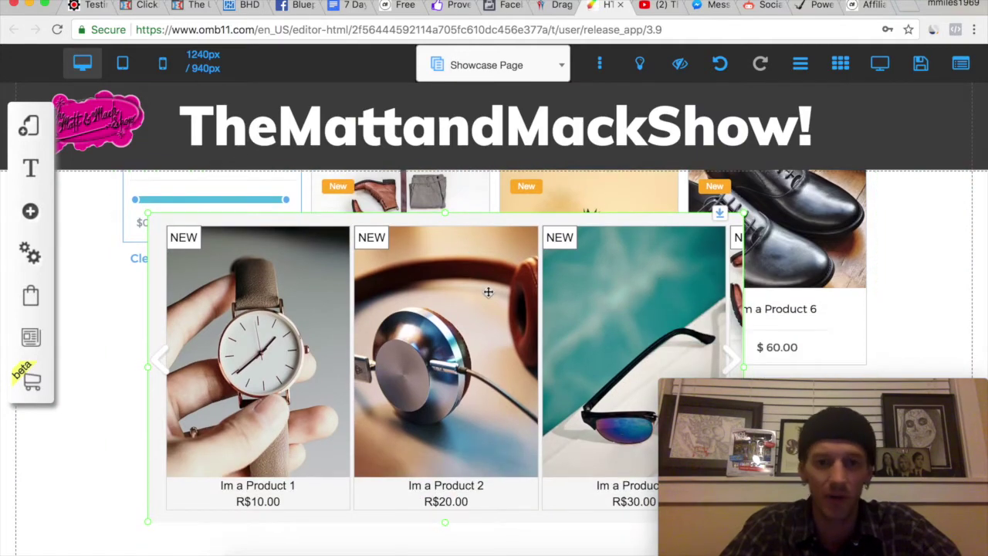
{"action": "scroll", "coordinate": [488, 288], "scroll_direction": "down", "scroll_amount": 4}
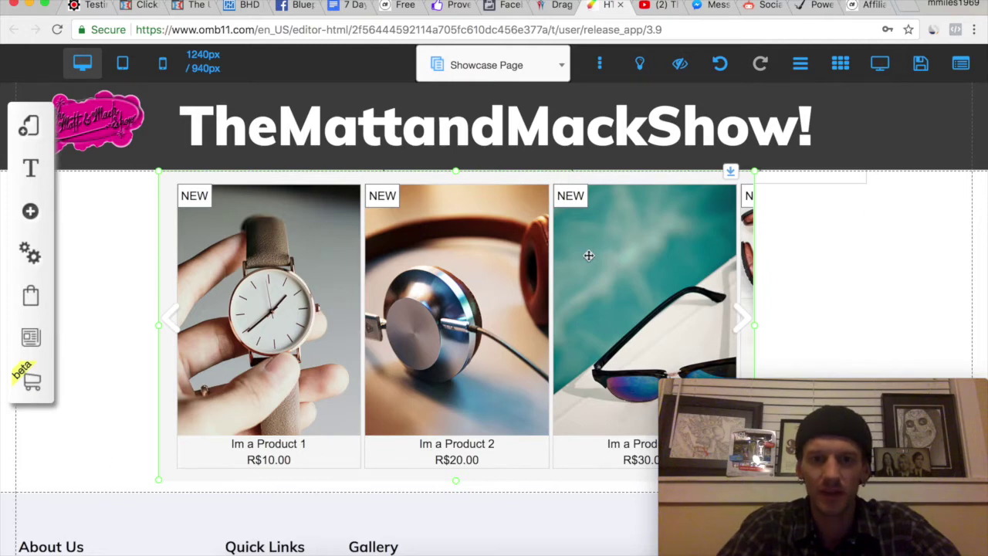
{"action": "scroll", "coordinate": [589, 255], "scroll_direction": "up", "scroll_amount": 3}
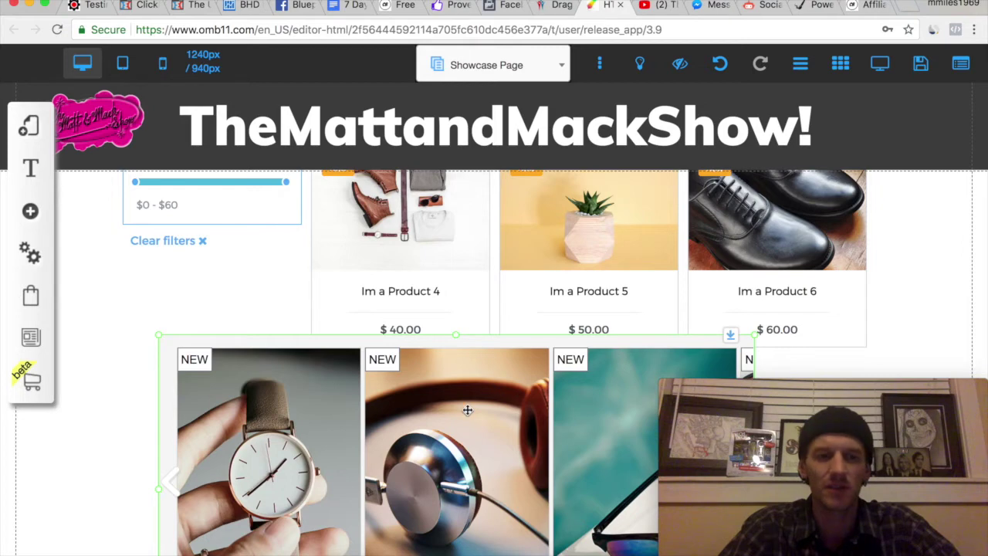
{"action": "left_click_drag", "start_coordinate": [460, 411], "coordinate": [459, 357]}
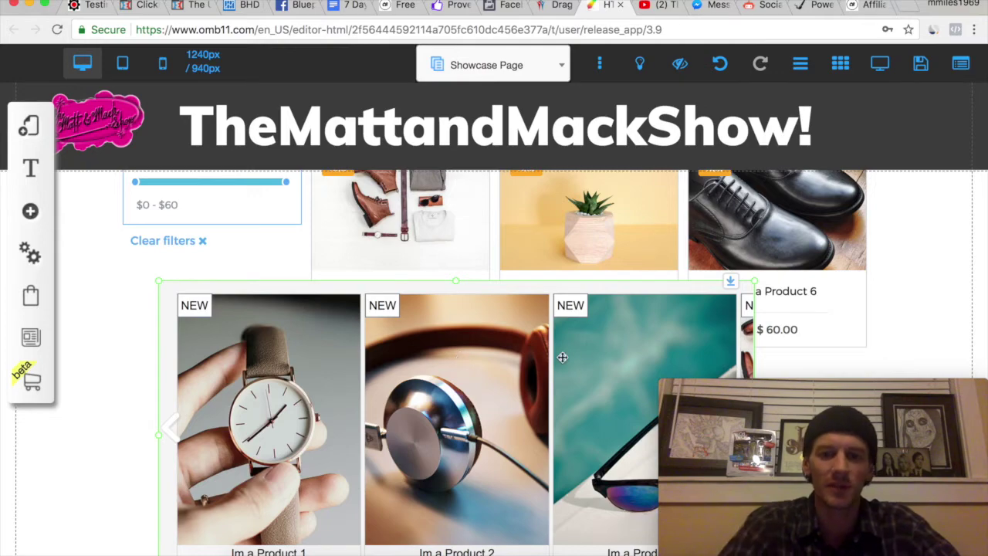
{"action": "left_click", "coordinate": [511, 292]}
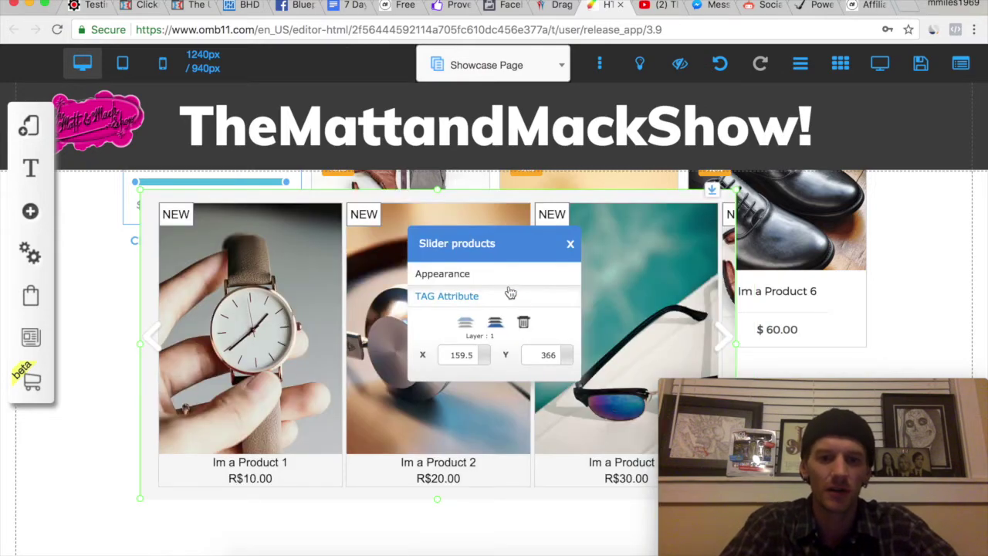
{"action": "left_click", "coordinate": [571, 246]}
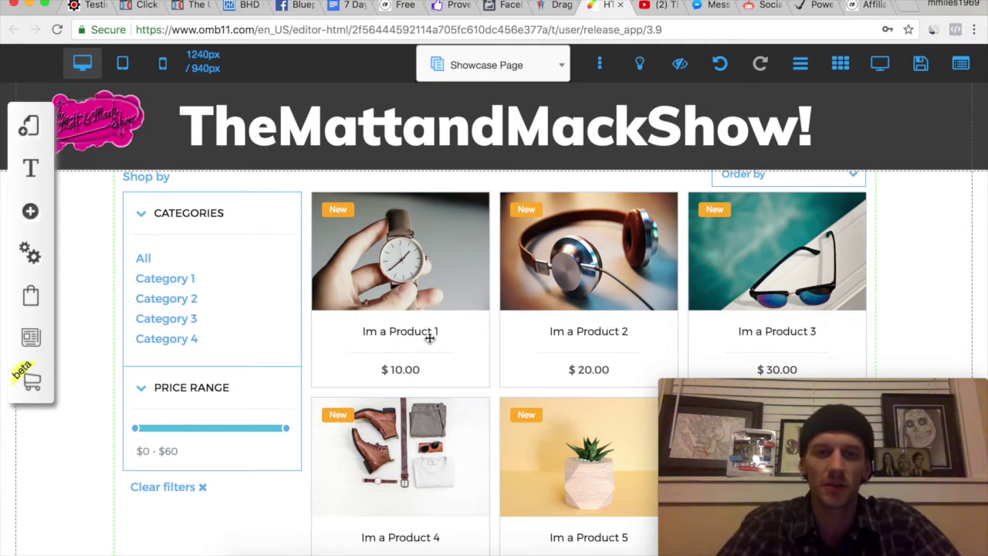
- Open the Product Page of the One Marketing & Adversiting layout and view its product display
{"action": "left_click", "coordinate": [29, 125]}
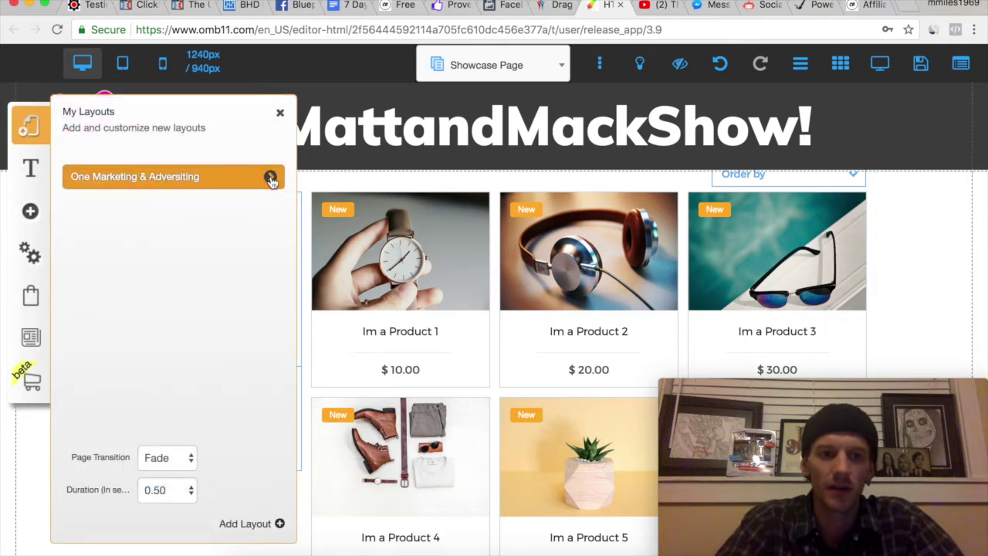
{"action": "left_click", "coordinate": [271, 179]}
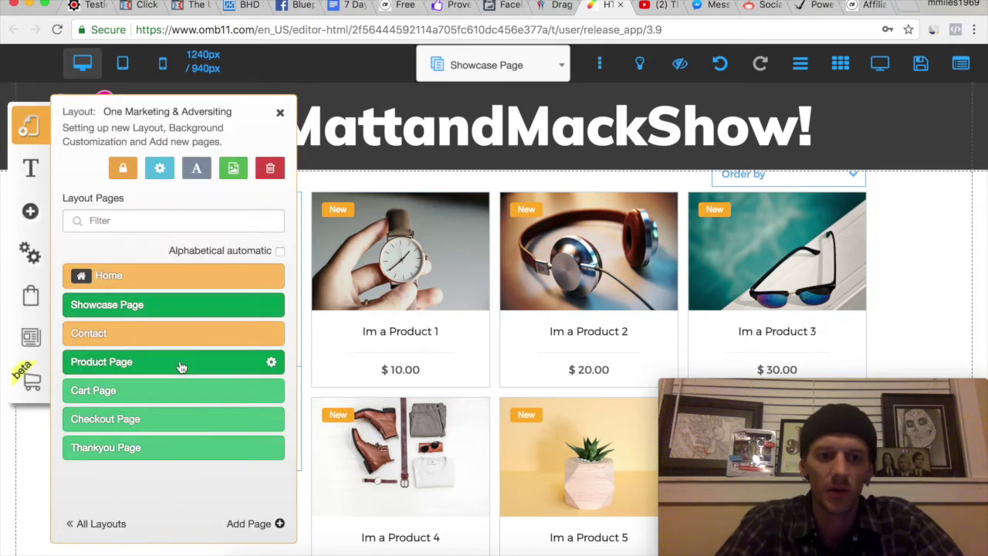
{"action": "left_click", "coordinate": [180, 363]}
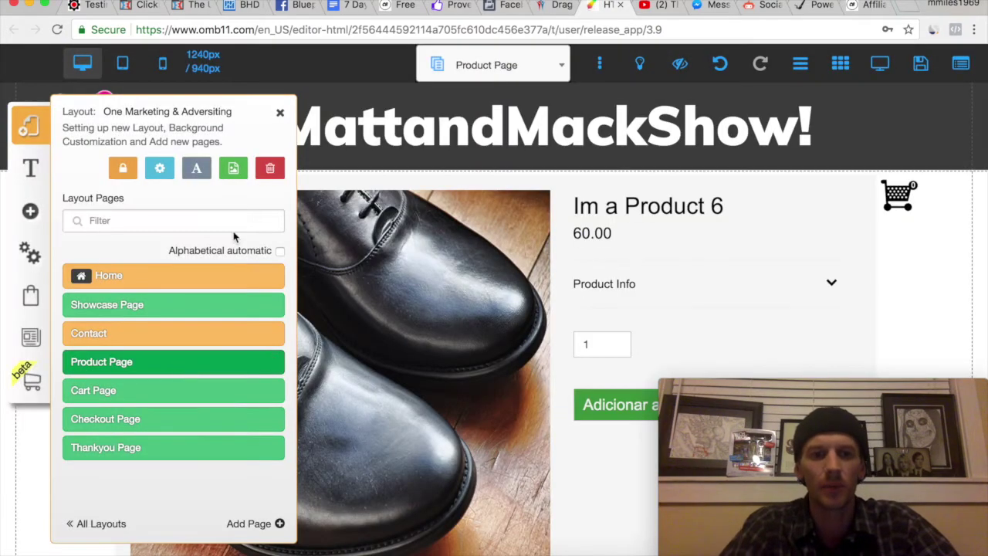
{"action": "left_click", "coordinate": [280, 113]}
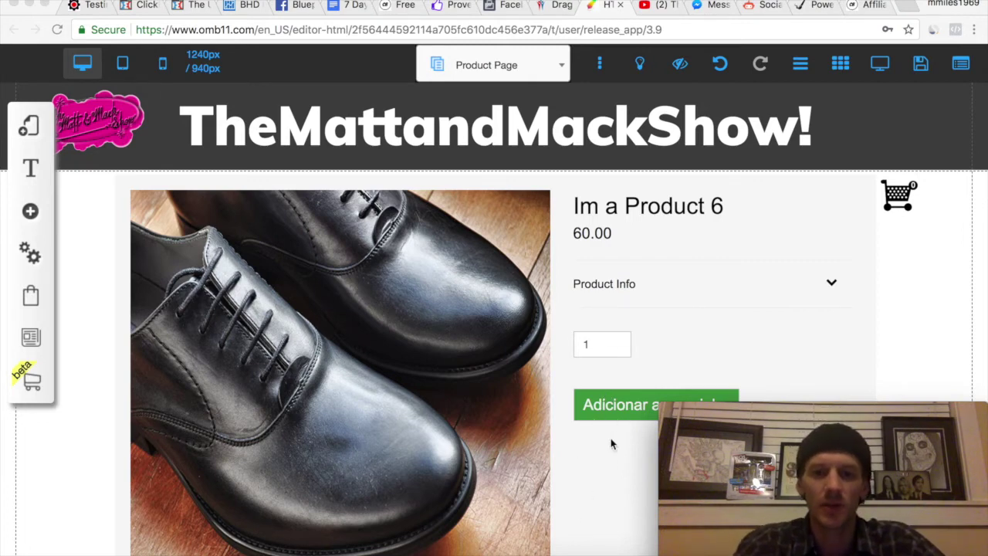
- Open the layout's Cart Page and review the cart table, seller note and subtotal areas
{"action": "left_click", "coordinate": [30, 129]}
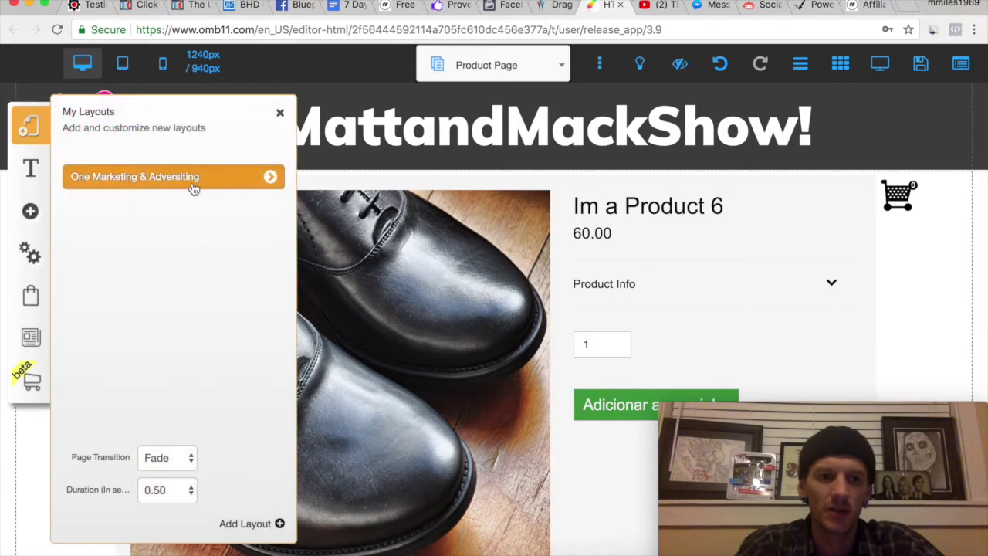
{"action": "left_click", "coordinate": [269, 175]}
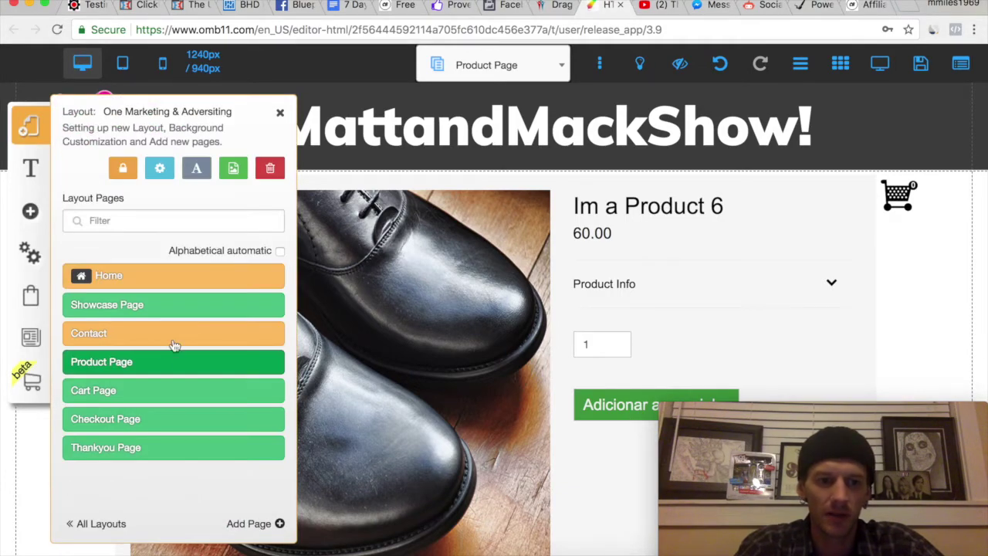
{"action": "left_click", "coordinate": [147, 393]}
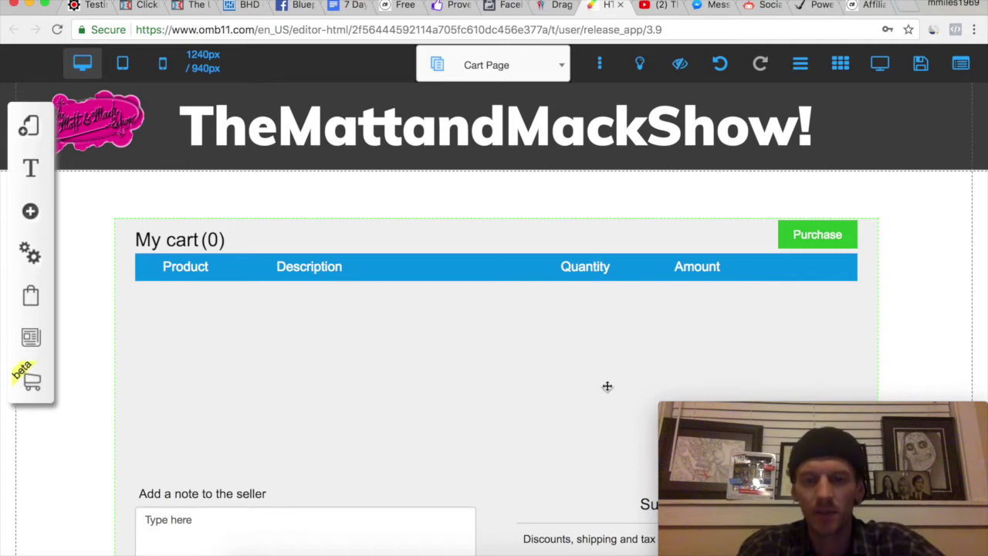
{"action": "mouse_move", "coordinate": [750, 419]}
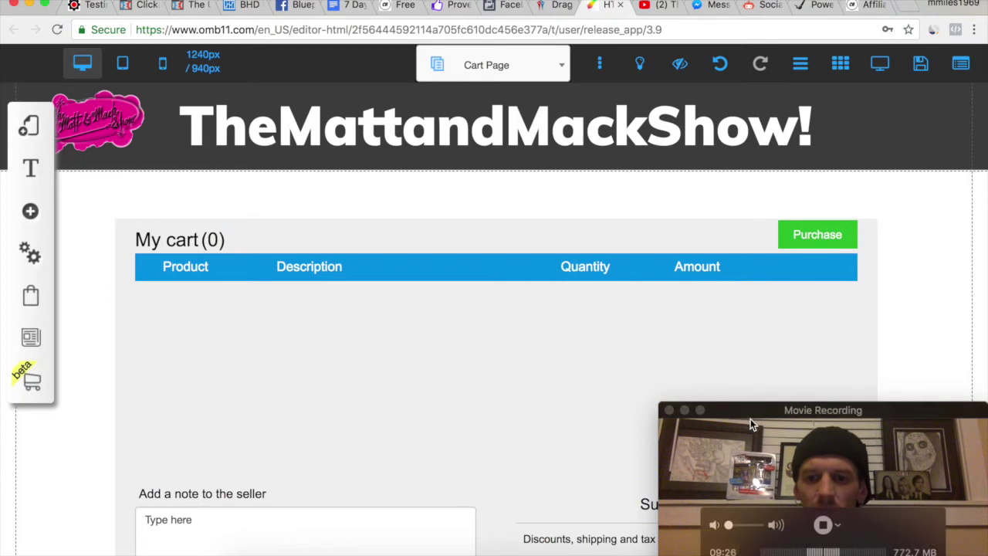
{"action": "left_click_drag", "start_coordinate": [749, 418], "coordinate": [738, 385]}
{"action": "scroll", "coordinate": [243, 410], "scroll_direction": "down", "scroll_amount": 2}
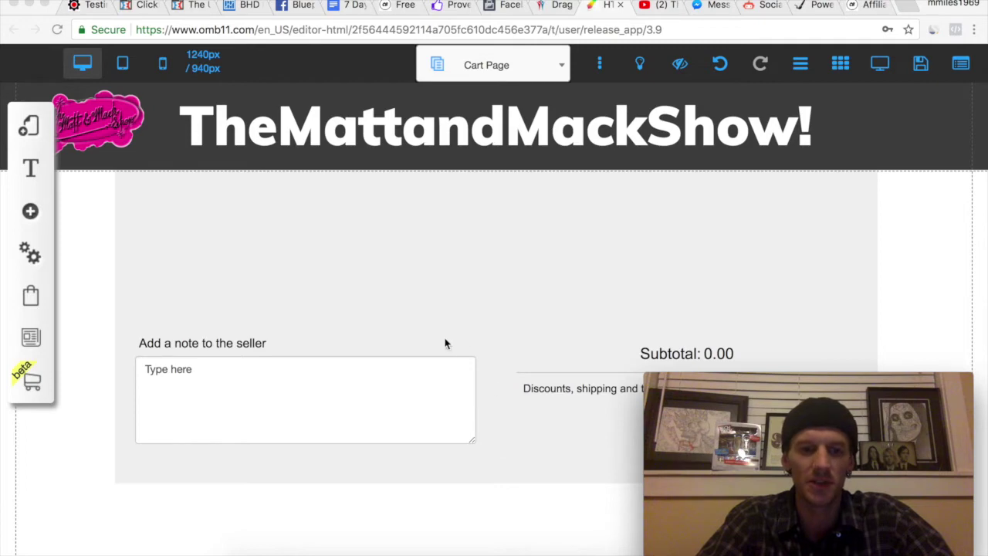
{"action": "scroll", "coordinate": [369, 394], "scroll_direction": "up", "scroll_amount": 2}
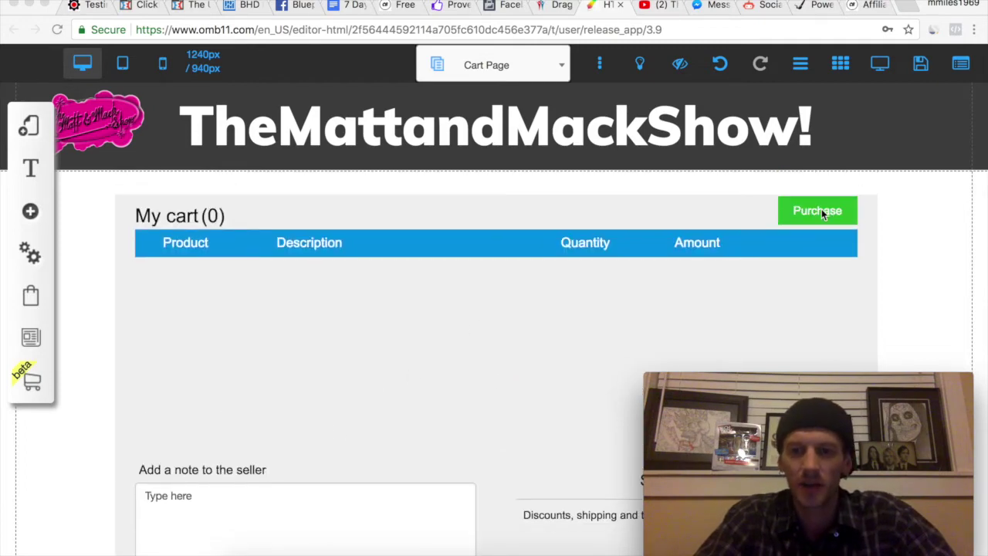
- Open the layout's Checkout Page and review the shipping address form and order summary
{"action": "left_click", "coordinate": [31, 130]}
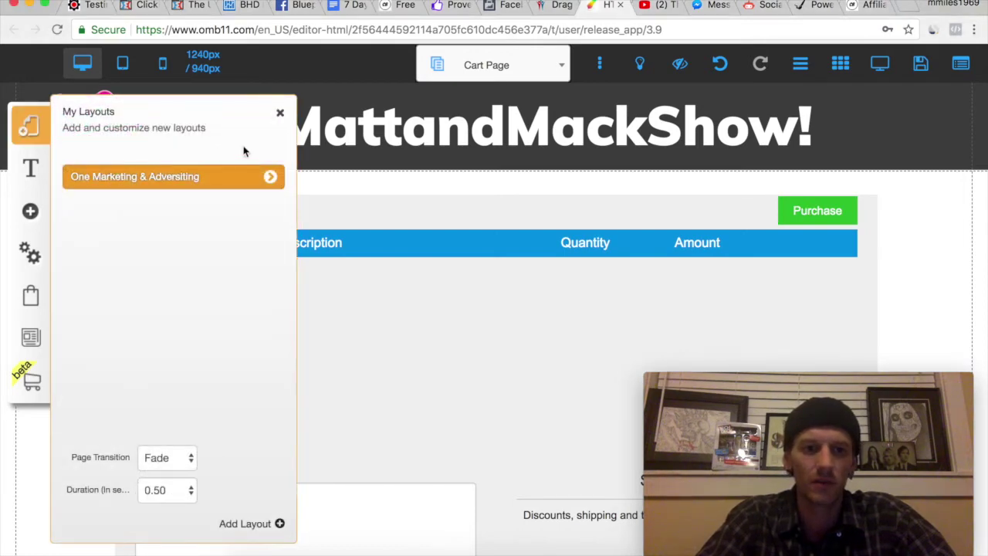
{"action": "left_click", "coordinate": [270, 177]}
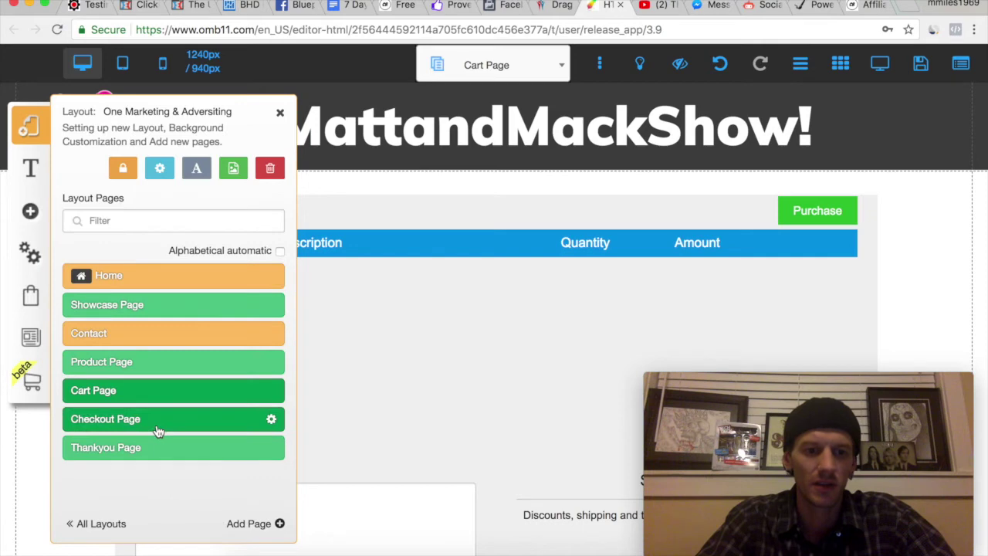
{"action": "left_click", "coordinate": [157, 422]}
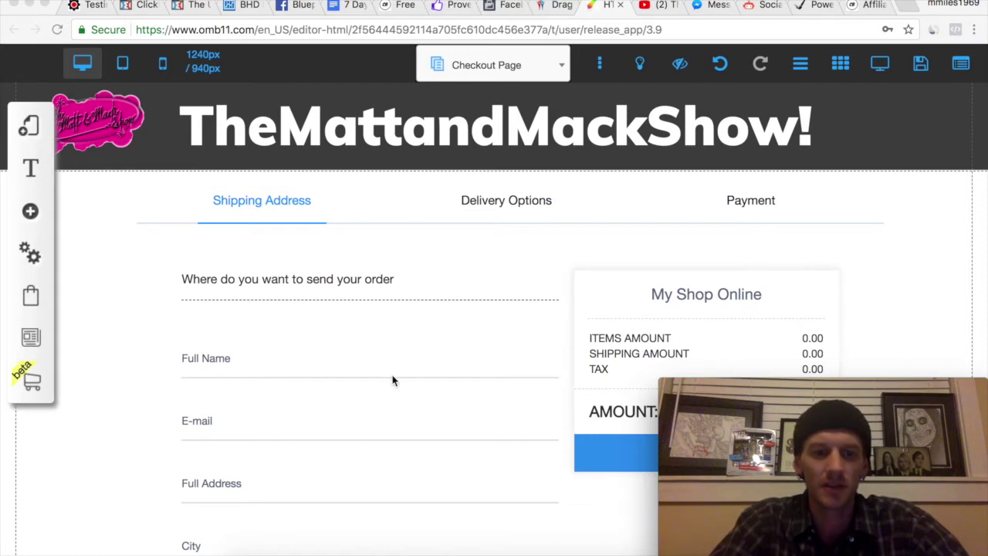
{"action": "scroll", "coordinate": [380, 387], "scroll_direction": "down", "scroll_amount": 1}
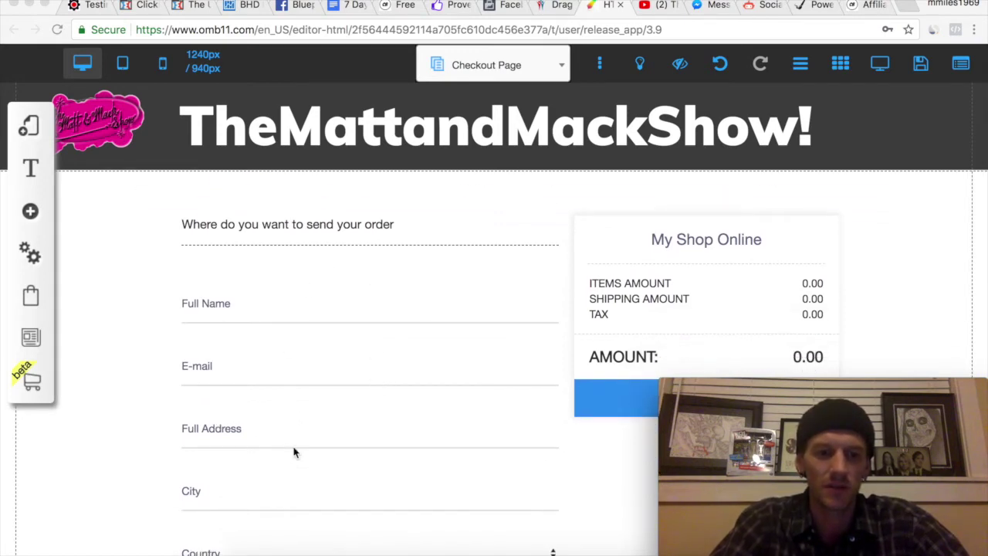
{"action": "scroll", "coordinate": [289, 448], "scroll_direction": "down", "scroll_amount": 4}
{"action": "scroll", "coordinate": [293, 452], "scroll_direction": "up", "scroll_amount": 4}
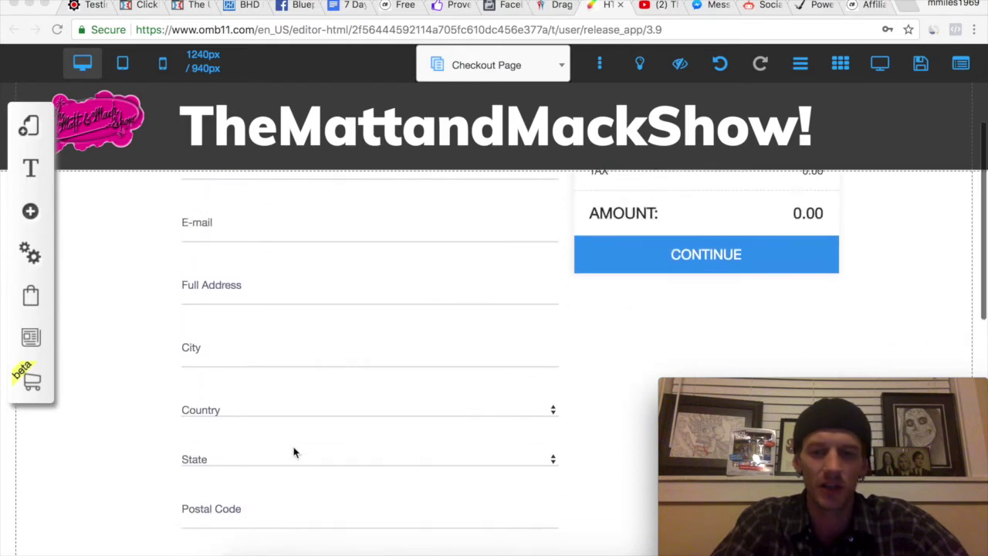
{"action": "scroll", "coordinate": [293, 453], "scroll_direction": "down", "scroll_amount": 3}
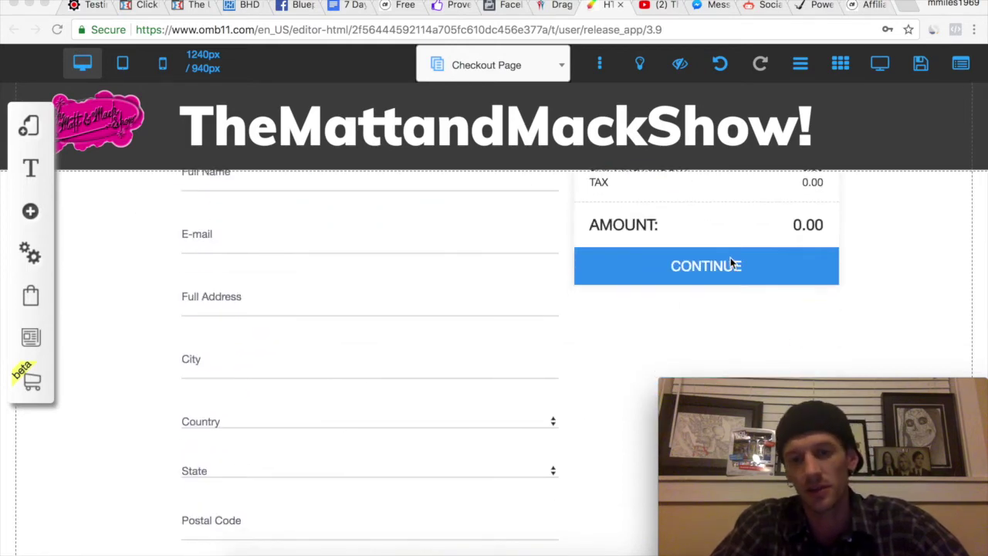
{"action": "scroll", "coordinate": [465, 368], "scroll_direction": "up", "scroll_amount": 3}
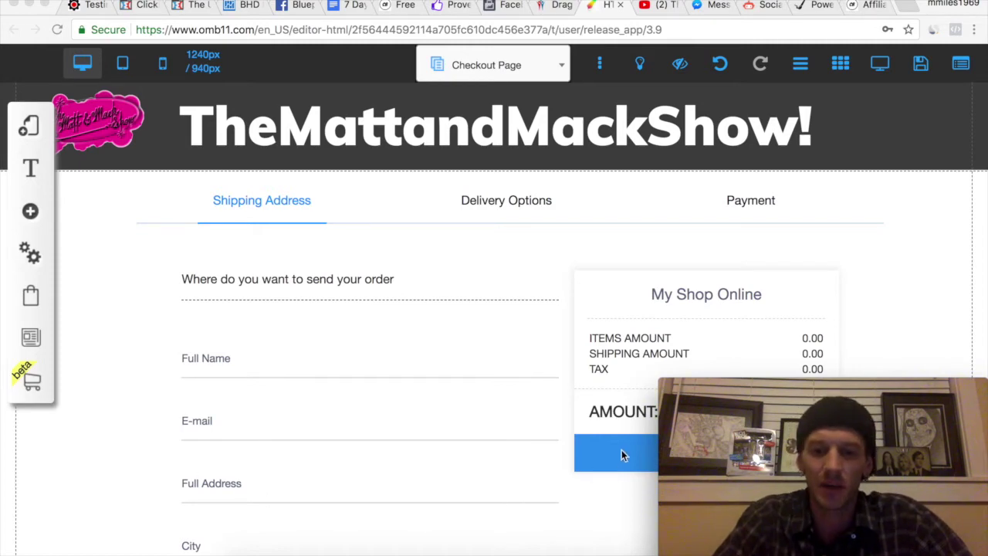
{"action": "mouse_move", "coordinate": [695, 401]}
{"action": "mouse_move", "coordinate": [711, 391]}
{"action": "left_mouse_down"}
{"action": "mouse_move", "coordinate": [860, 393]}
{"action": "mouse_move", "coordinate": [707, 391]}
{"action": "left_mouse_up"}
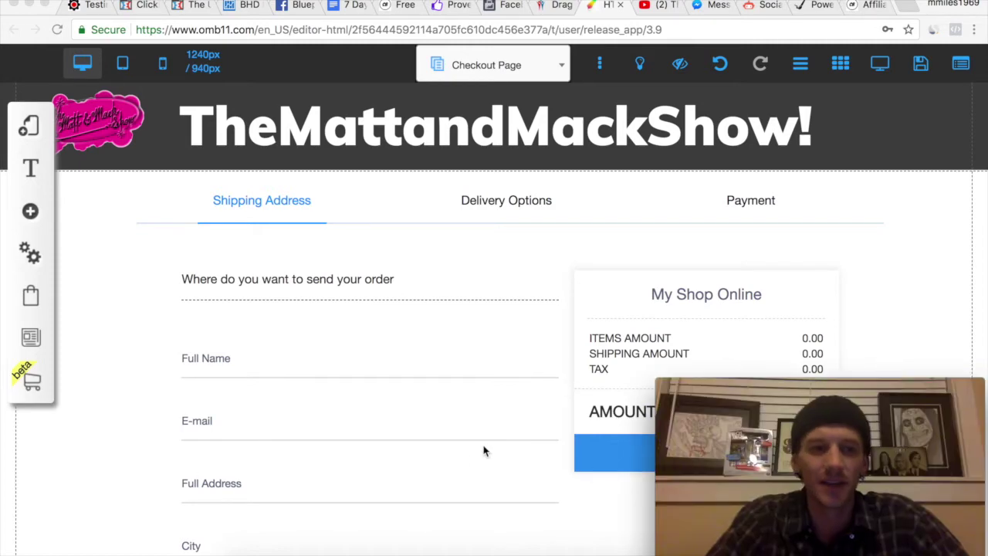
- Open the layout's Thankyou Page and review its order number, total and shipping information sections
{"action": "left_click", "coordinate": [29, 123]}
{"action": "left_click", "coordinate": [29, 131]}
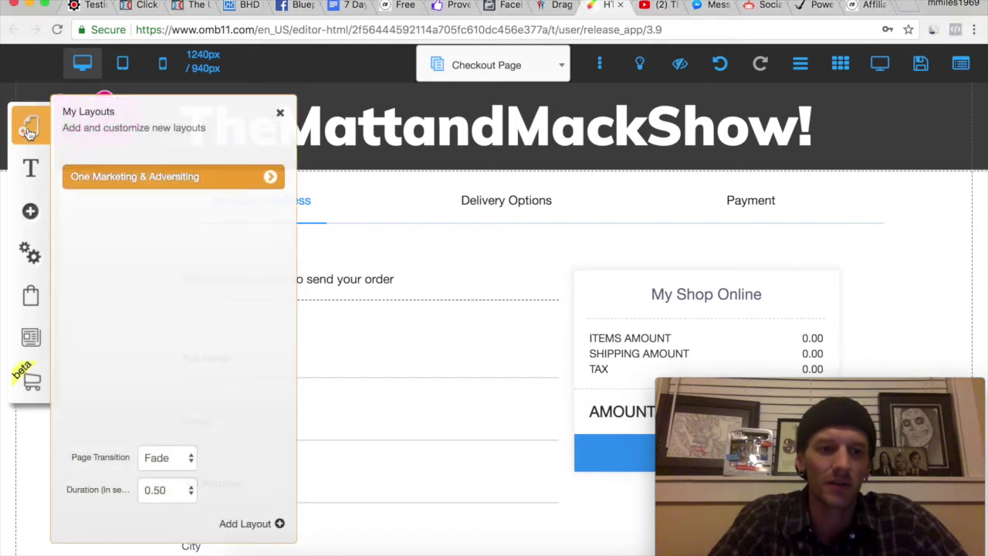
{"action": "left_click", "coordinate": [272, 179]}
{"action": "left_click", "coordinate": [100, 446]}
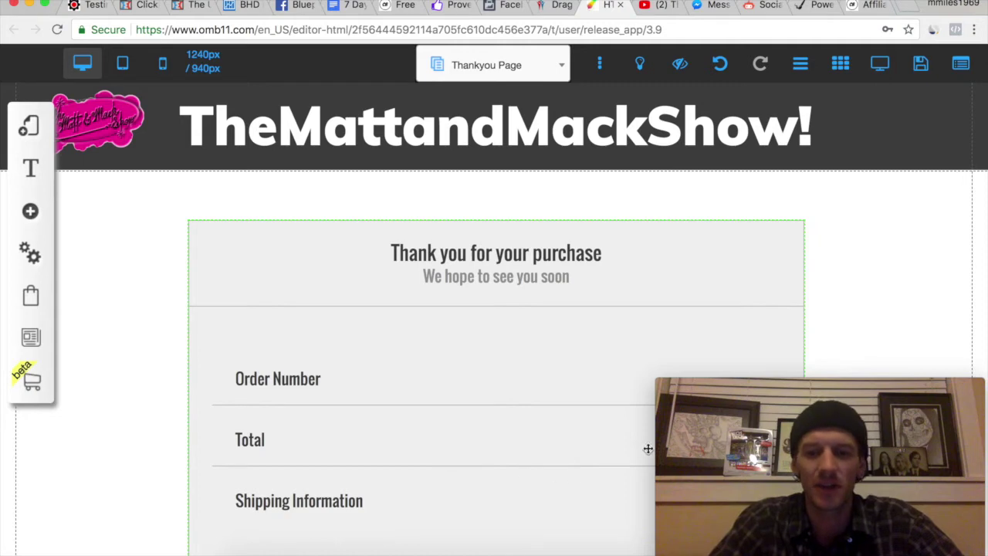
{"action": "scroll", "coordinate": [567, 397], "scroll_direction": "down", "scroll_amount": 3}
{"action": "scroll", "coordinate": [568, 397], "scroll_direction": "up", "scroll_amount": 2}
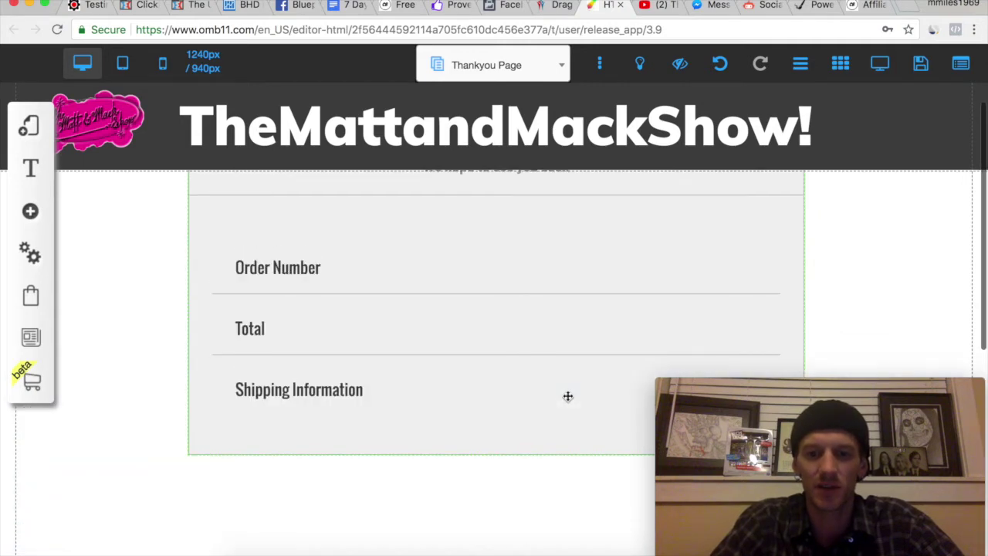
{"action": "scroll", "coordinate": [715, 332], "scroll_direction": "down", "scroll_amount": 1}
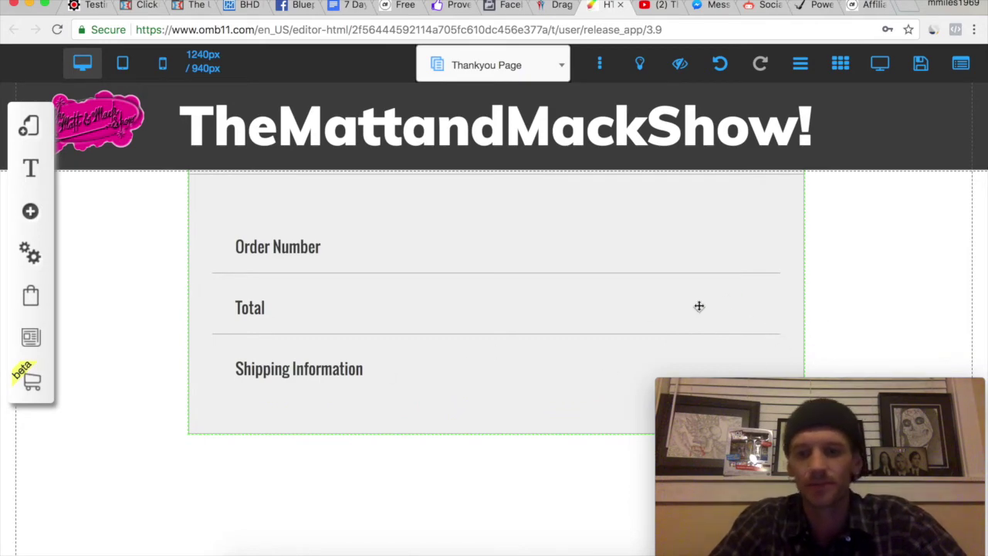
{"action": "scroll", "coordinate": [532, 379], "scroll_direction": "up", "scroll_amount": 5}
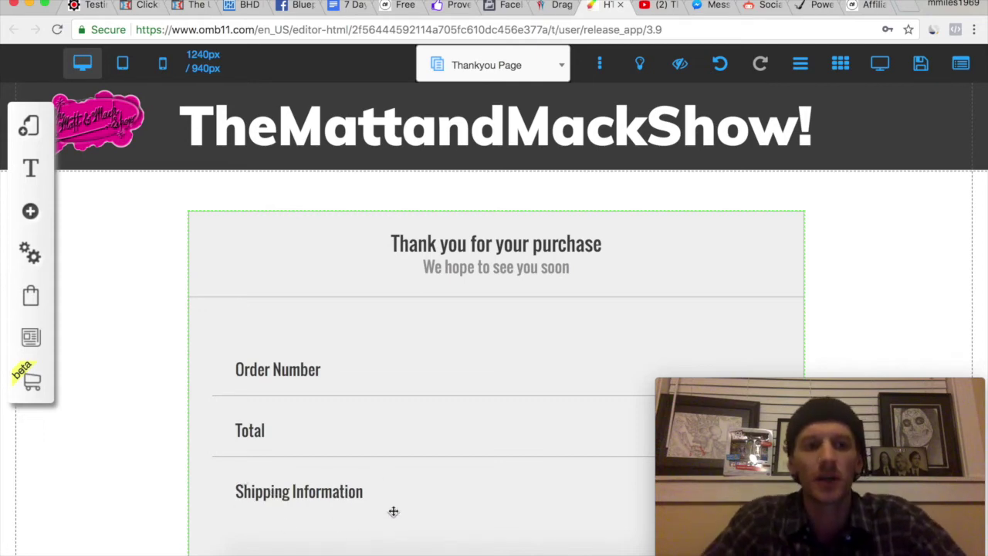
- Return to the Showcase Page of the One Marketing & Adversiting layout
{"action": "left_click", "coordinate": [33, 128]}
{"action": "left_click", "coordinate": [270, 176]}
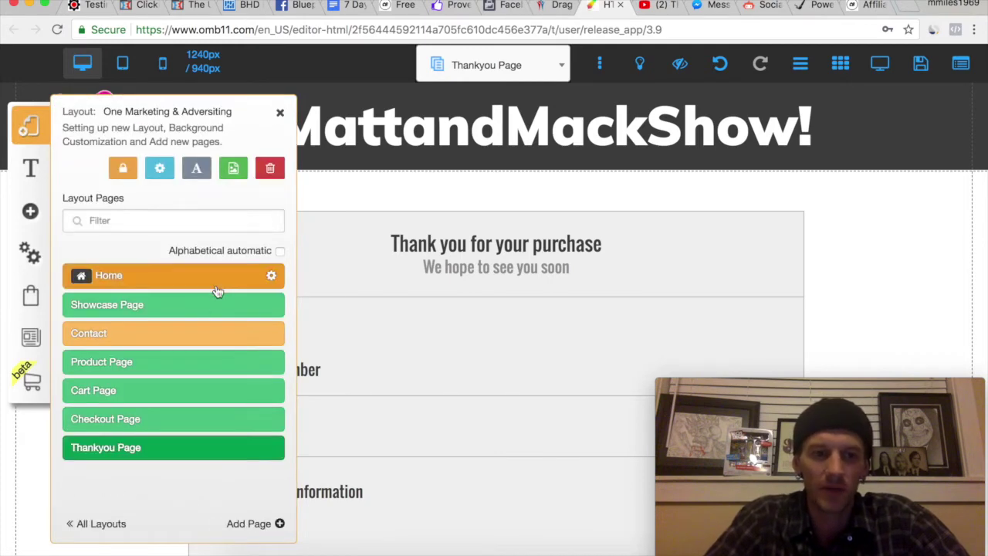
{"action": "left_click", "coordinate": [176, 308]}
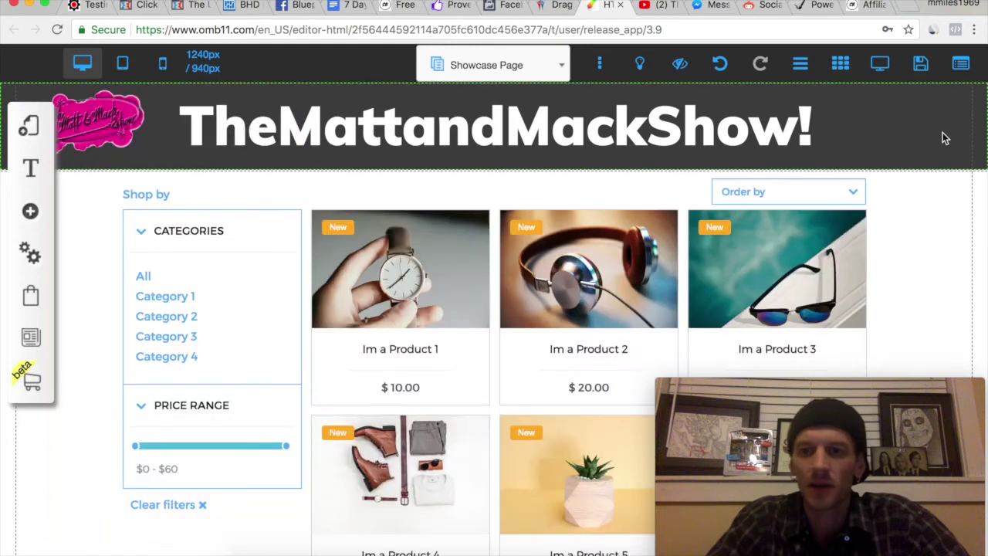
- Open the store's management dashboard and look through its Products list
{"action": "left_click", "coordinate": [964, 67]}
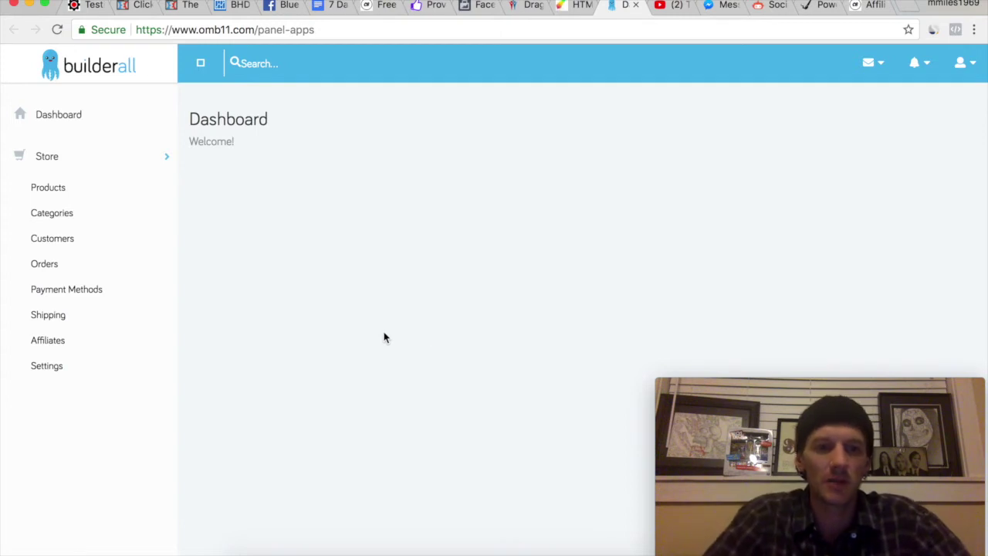
{"action": "left_click", "coordinate": [97, 195]}
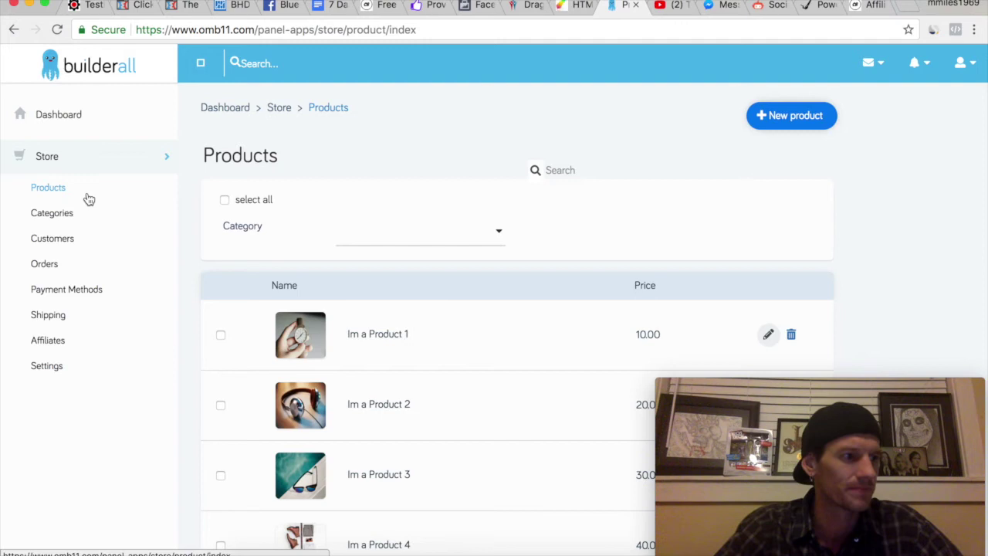
{"action": "scroll", "coordinate": [408, 370], "scroll_direction": "down", "scroll_amount": 3}
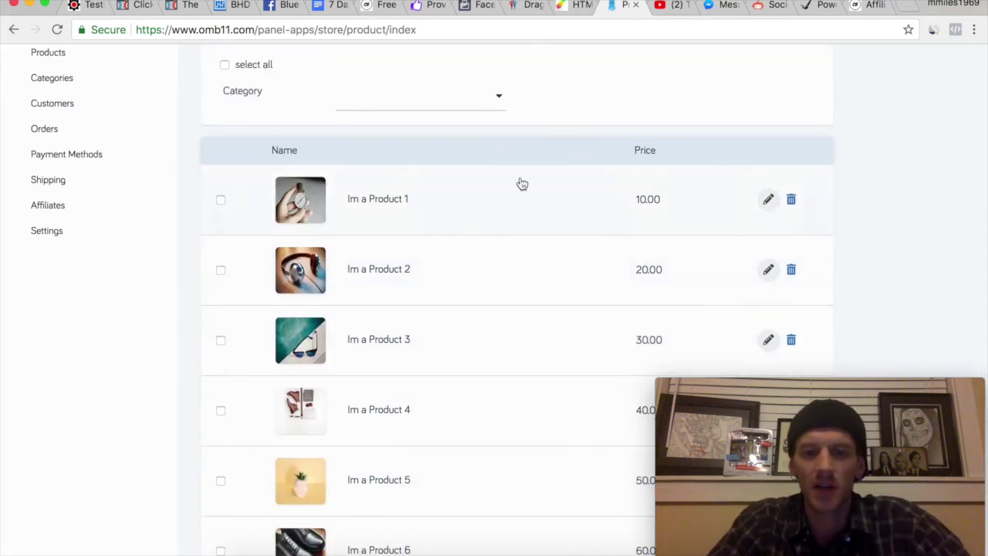
{"action": "scroll", "coordinate": [525, 195], "scroll_direction": "up", "scroll_amount": 3}
{"action": "scroll", "coordinate": [525, 196], "scroll_direction": "down", "scroll_amount": 4}
{"action": "scroll", "coordinate": [525, 194], "scroll_direction": "up", "scroll_amount": 1}
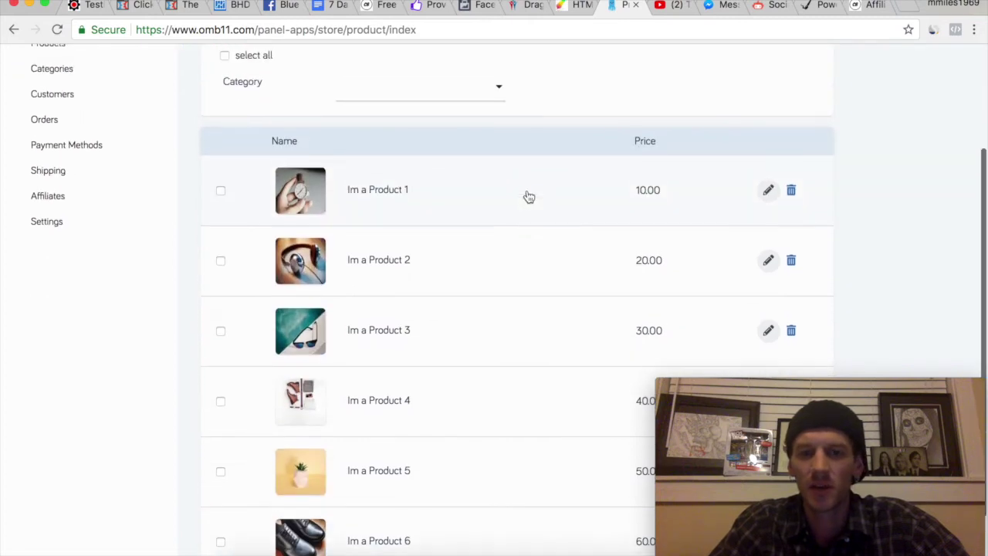
- Open Im a Product 1 for editing, review its product information, and preview the Sale Off discount options before switching them off again
{"action": "left_click", "coordinate": [769, 190]}
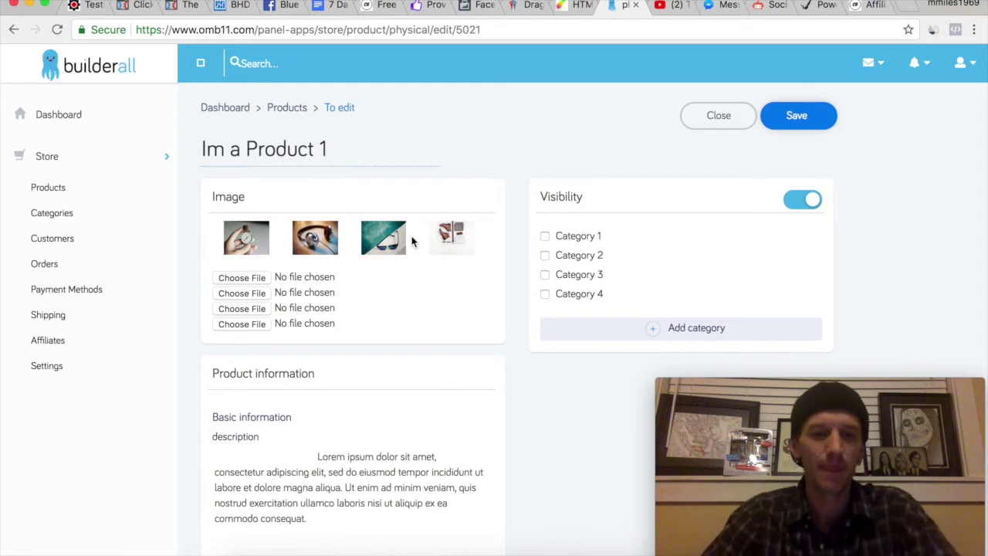
{"action": "scroll", "coordinate": [376, 446], "scroll_direction": "down", "scroll_amount": 5}
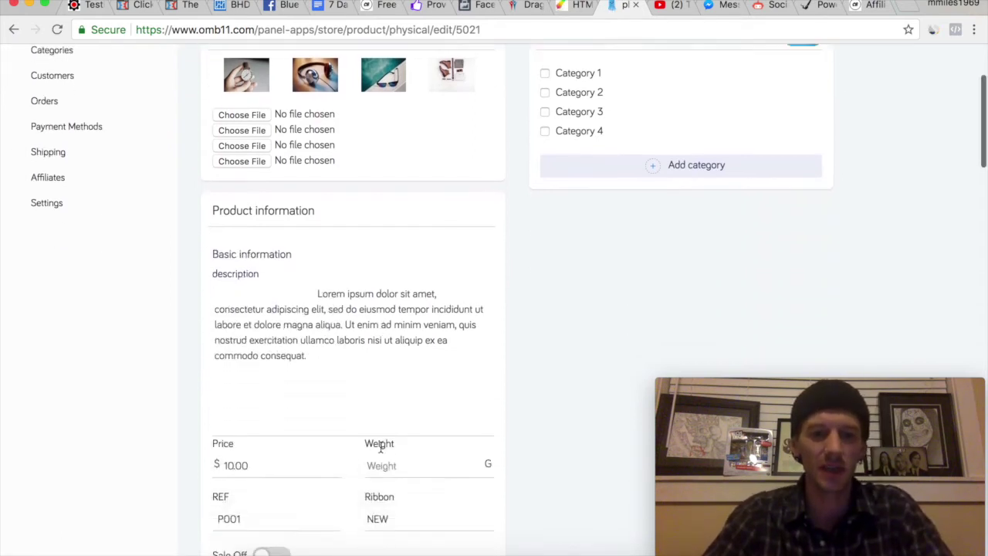
{"action": "scroll", "coordinate": [380, 452], "scroll_direction": "down", "scroll_amount": 2}
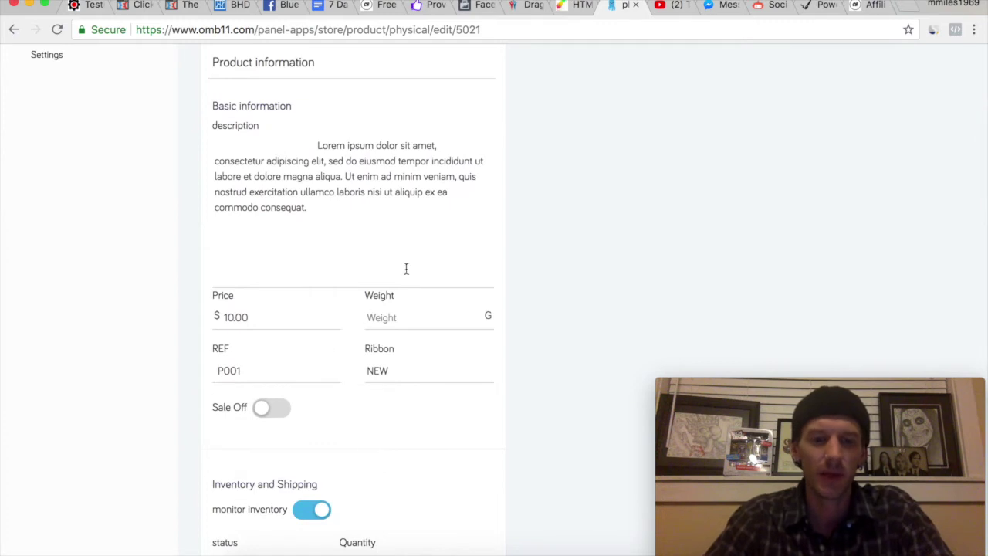
{"action": "scroll", "coordinate": [379, 325], "scroll_direction": "down", "scroll_amount": 3}
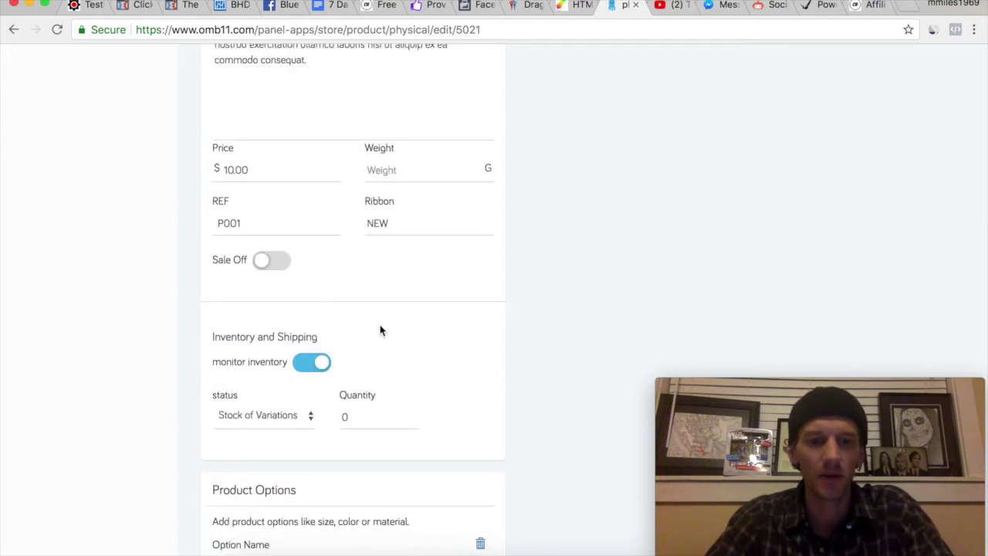
{"action": "left_click", "coordinate": [269, 261]}
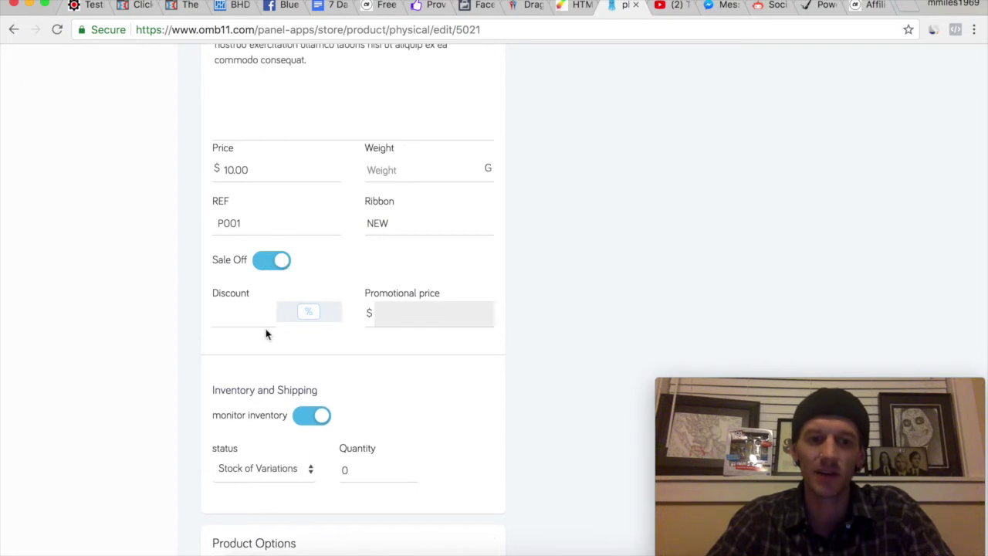
{"action": "left_click", "coordinate": [282, 264]}
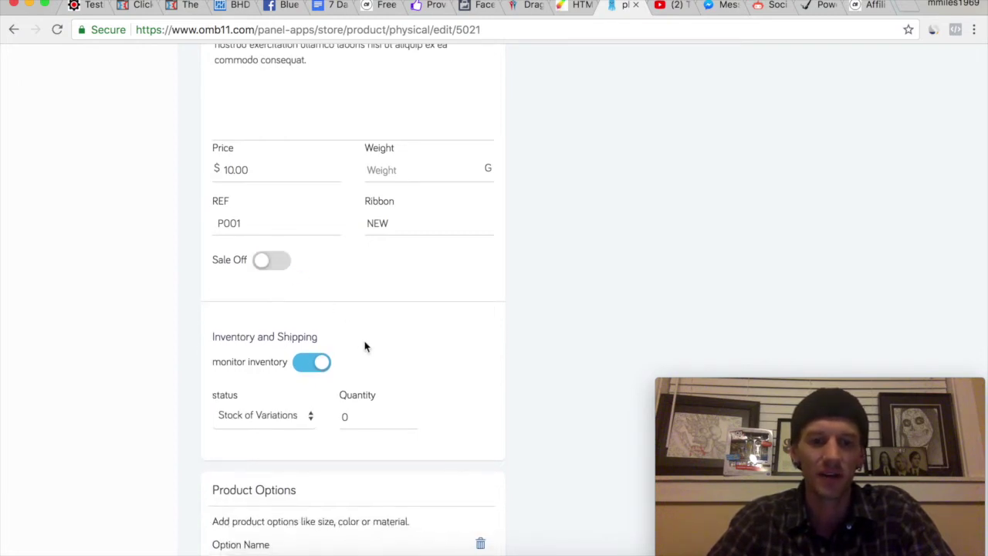
- Review Im a Product 1's inventory, image and visibility sections and its Color, Band and Size product options
{"action": "scroll", "coordinate": [366, 346], "scroll_direction": "down", "scroll_amount": 3}
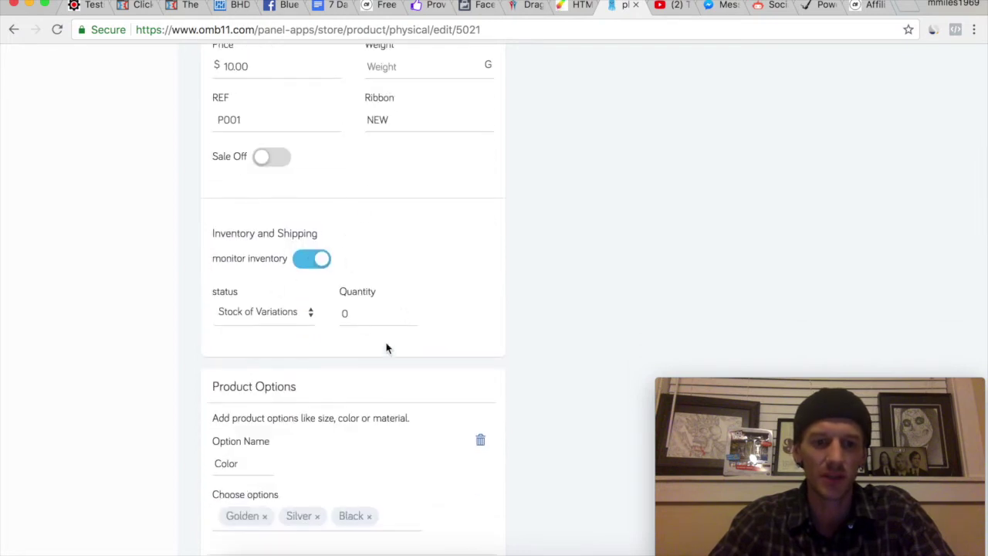
{"action": "scroll", "coordinate": [387, 349], "scroll_direction": "down", "scroll_amount": 10}
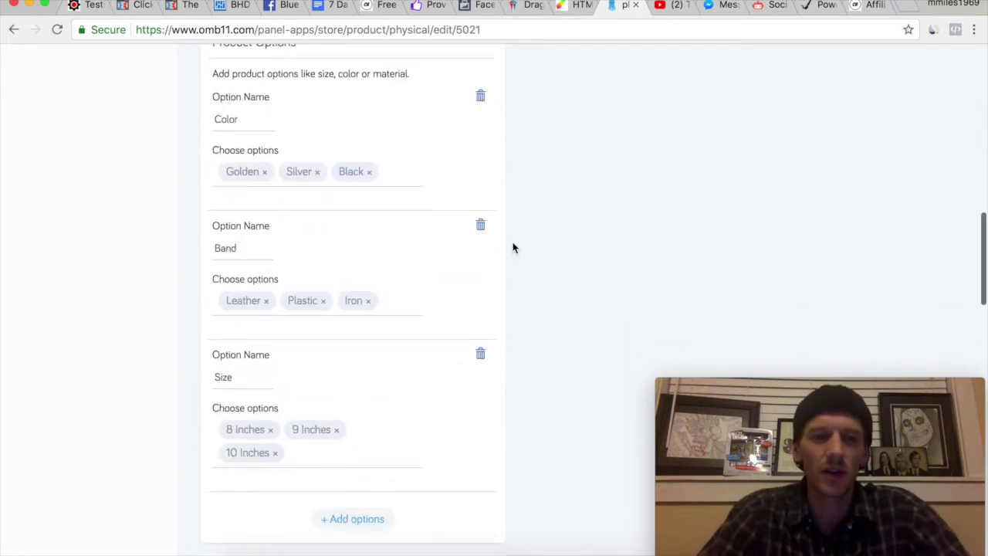
{"action": "scroll", "coordinate": [514, 248], "scroll_direction": "up", "scroll_amount": 1}
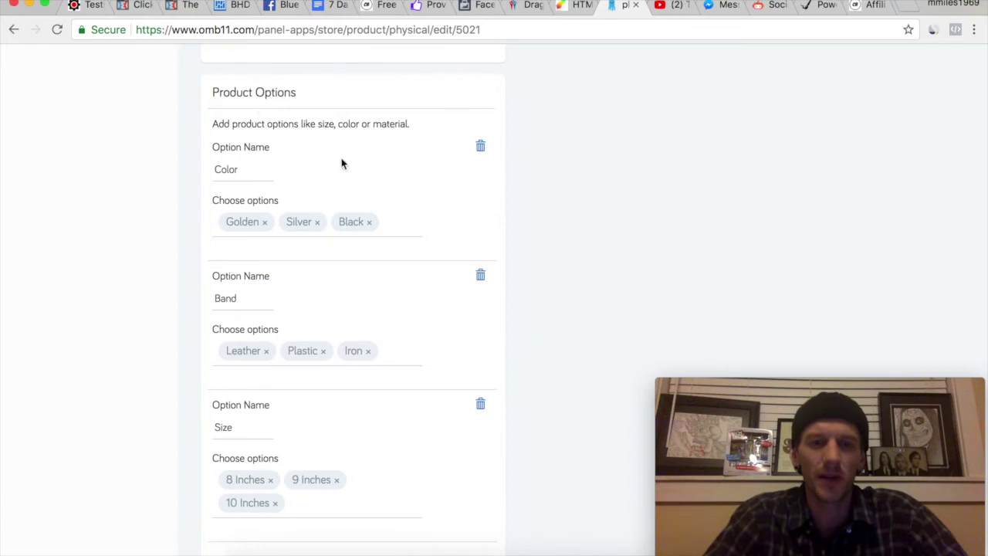
{"action": "scroll", "coordinate": [430, 205], "scroll_direction": "up", "scroll_amount": 15}
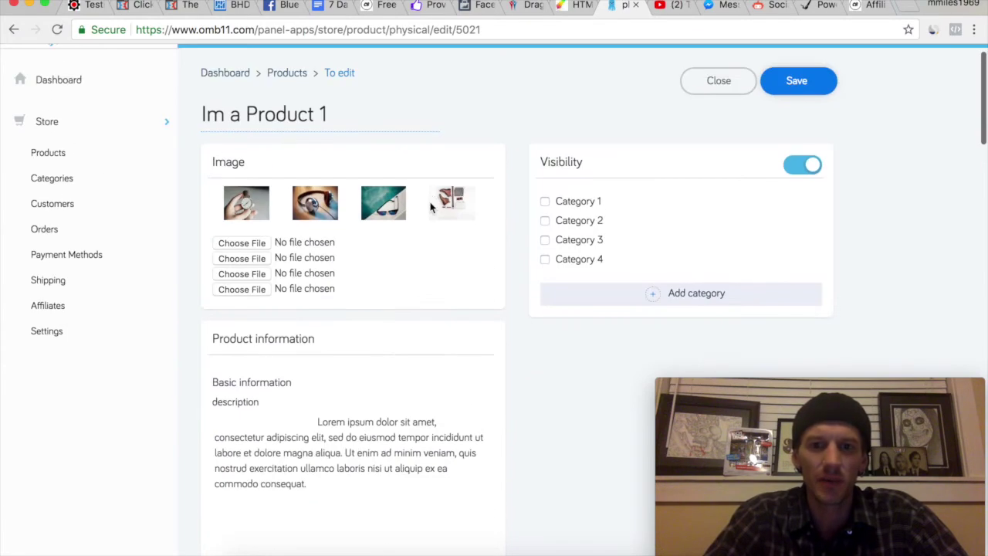
{"action": "scroll", "coordinate": [375, 288], "scroll_direction": "down", "scroll_amount": 12}
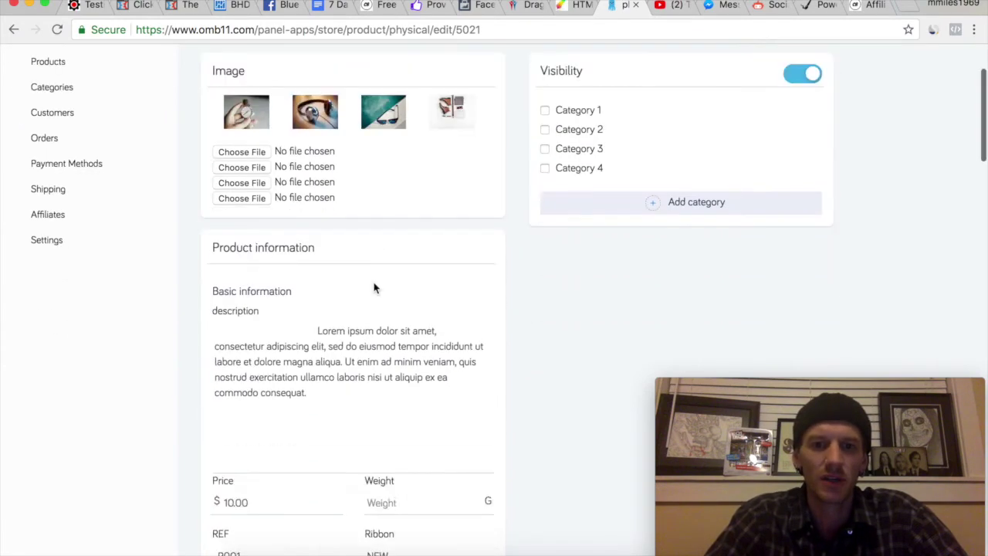
{"action": "scroll", "coordinate": [375, 287], "scroll_direction": "down", "scroll_amount": 2}
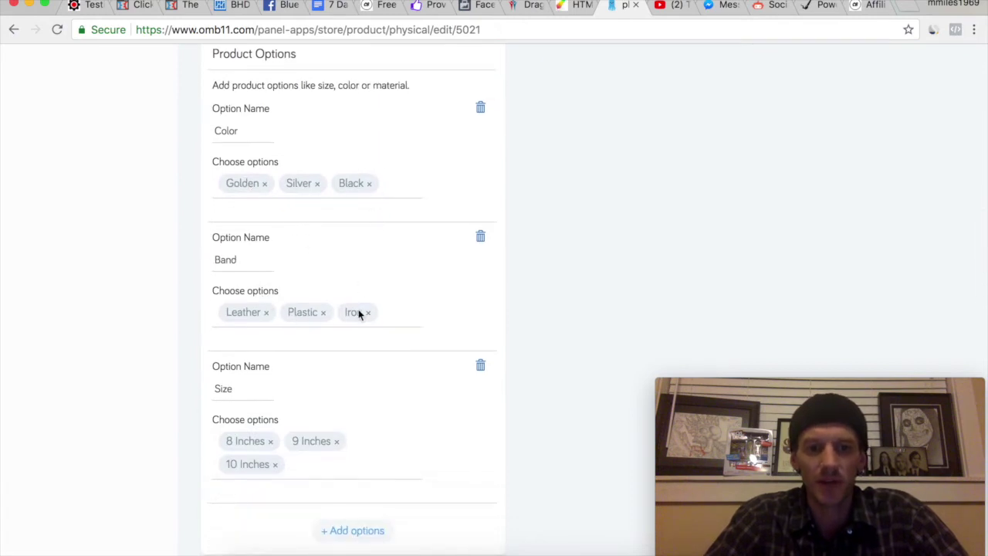
{"action": "scroll", "coordinate": [358, 315], "scroll_direction": "down", "scroll_amount": 5}
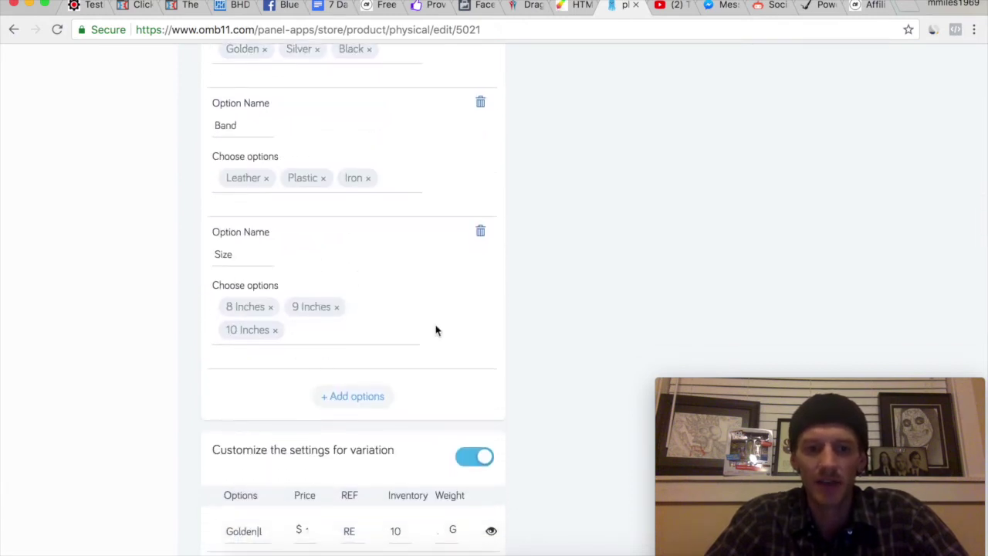
{"action": "scroll", "coordinate": [429, 336], "scroll_direction": "up", "scroll_amount": 6}
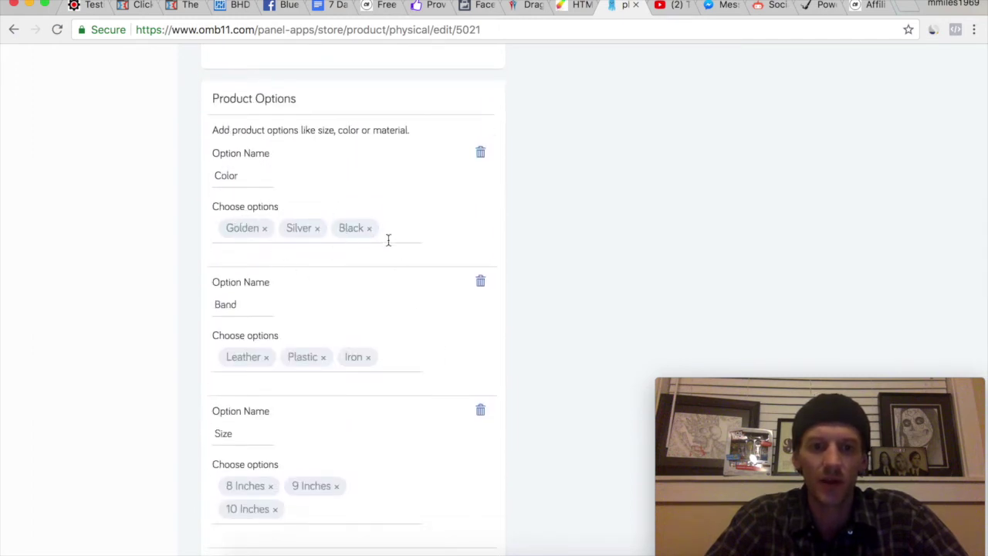
{"action": "scroll", "coordinate": [307, 280], "scroll_direction": "down", "scroll_amount": 6}
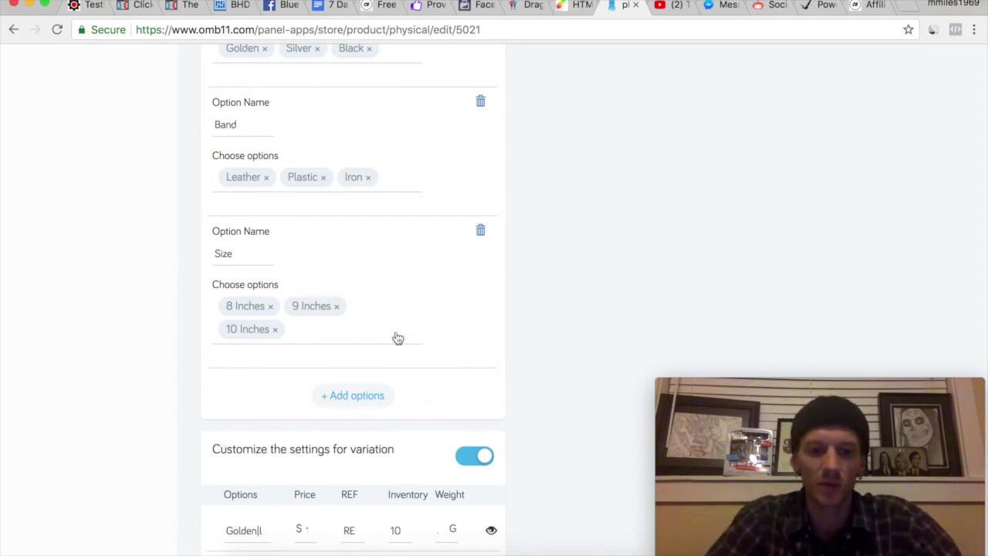
- Look through the product's variation settings table with its price, REF, inventory and weight fields
{"action": "scroll", "coordinate": [392, 341], "scroll_direction": "down", "scroll_amount": 3}
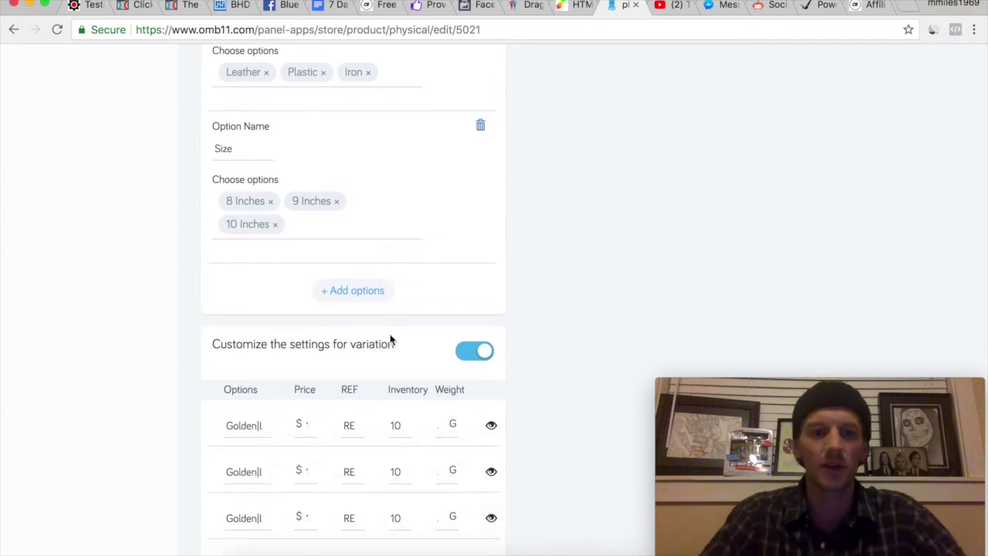
{"action": "scroll", "coordinate": [391, 341], "scroll_direction": "down", "scroll_amount": 15}
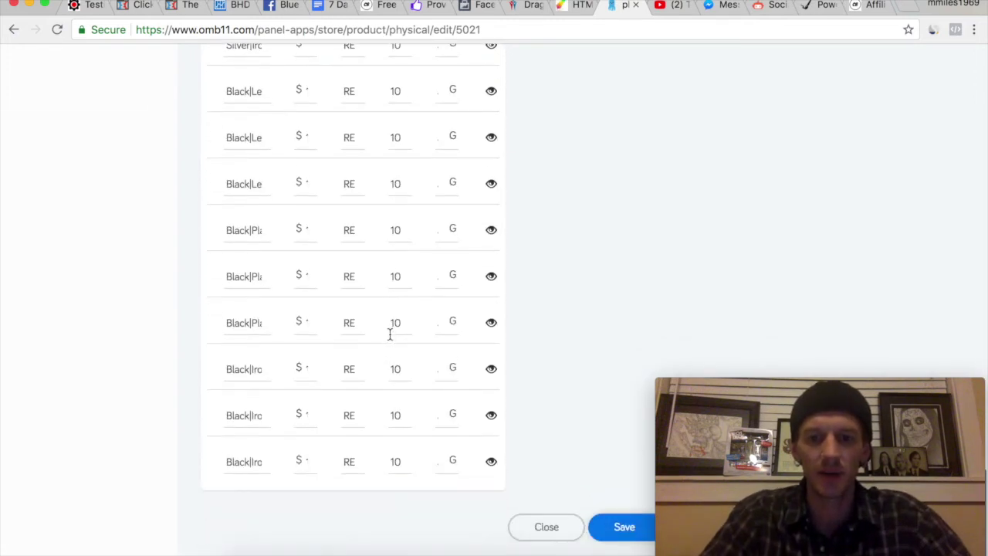
{"action": "scroll", "coordinate": [434, 315], "scroll_direction": "up", "scroll_amount": 15}
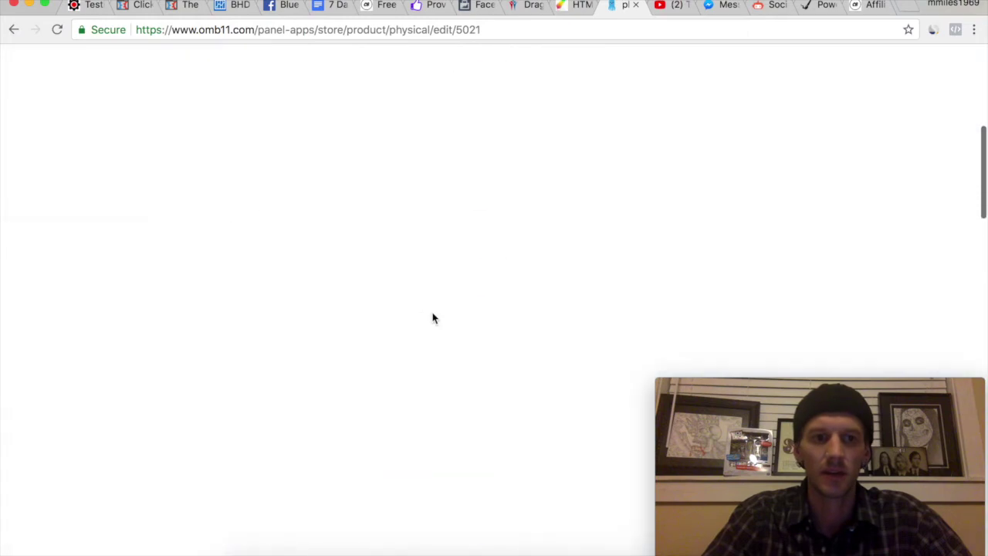
{"action": "scroll", "coordinate": [433, 316], "scroll_direction": "up", "scroll_amount": 6}
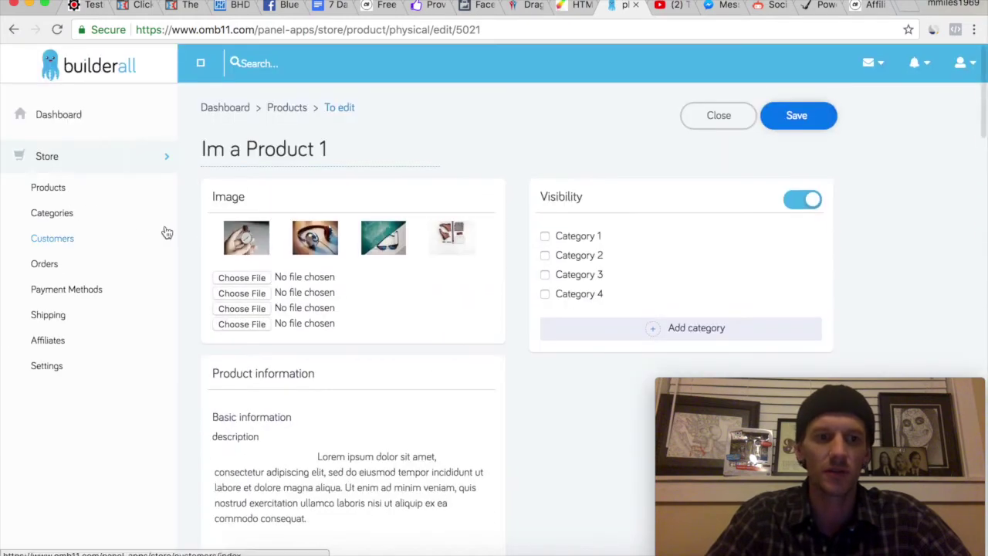
- Open the store's Categories page and compare its categories with those on the Showcase Page in the editor
{"action": "left_click", "coordinate": [67, 220]}
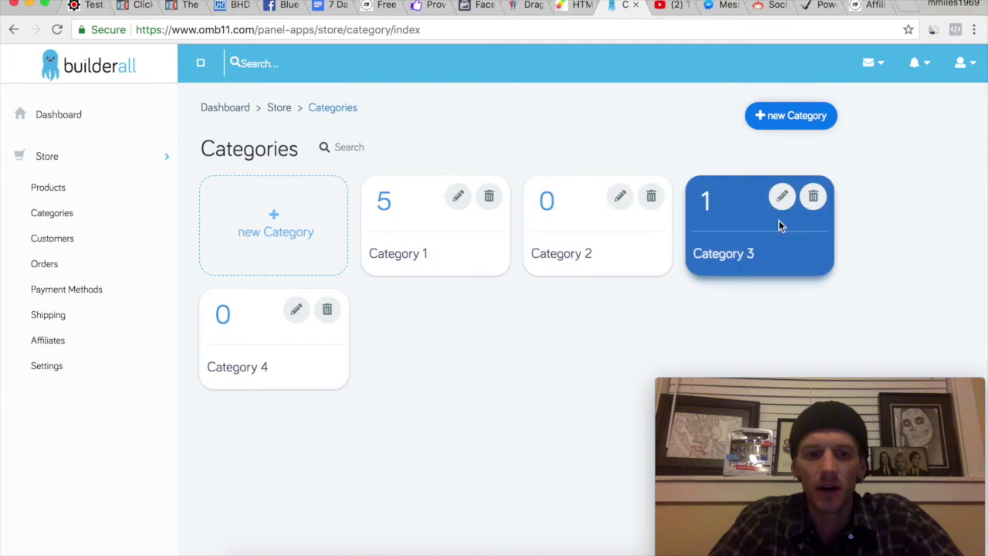
{"action": "left_click_drag", "start_coordinate": [767, 249], "coordinate": [263, 363]}
{"action": "left_click", "coordinate": [258, 354]}
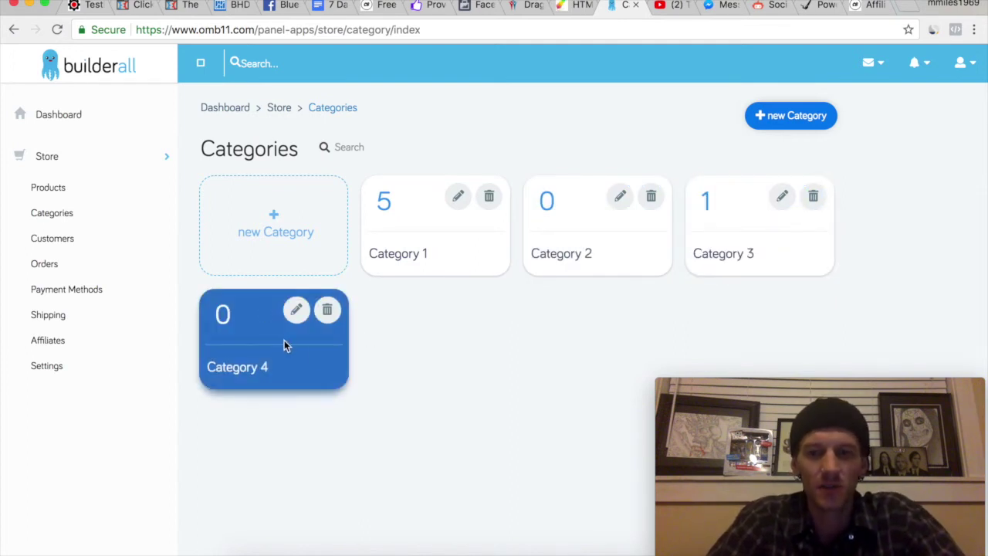
{"action": "left_click", "coordinate": [566, 7]}
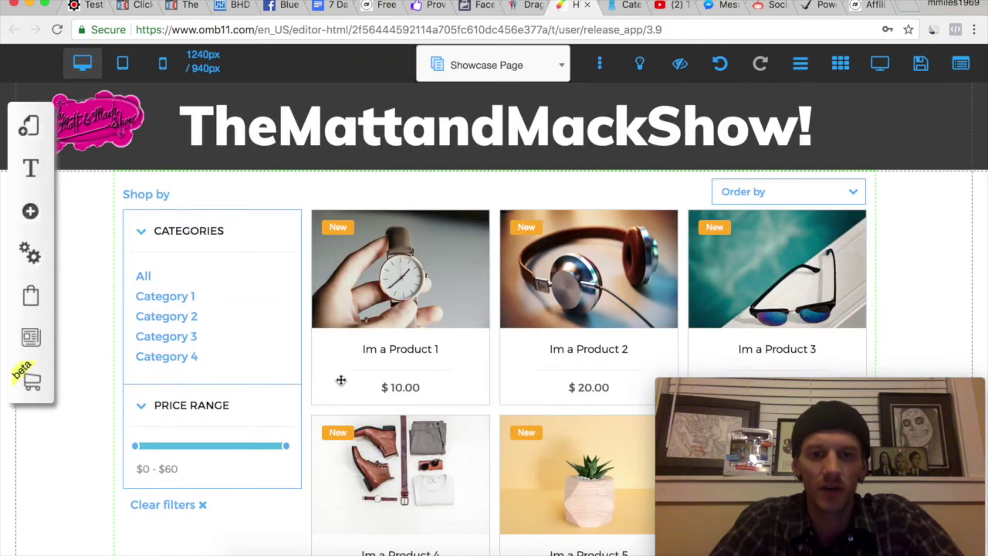
{"action": "left_click", "coordinate": [626, 6]}
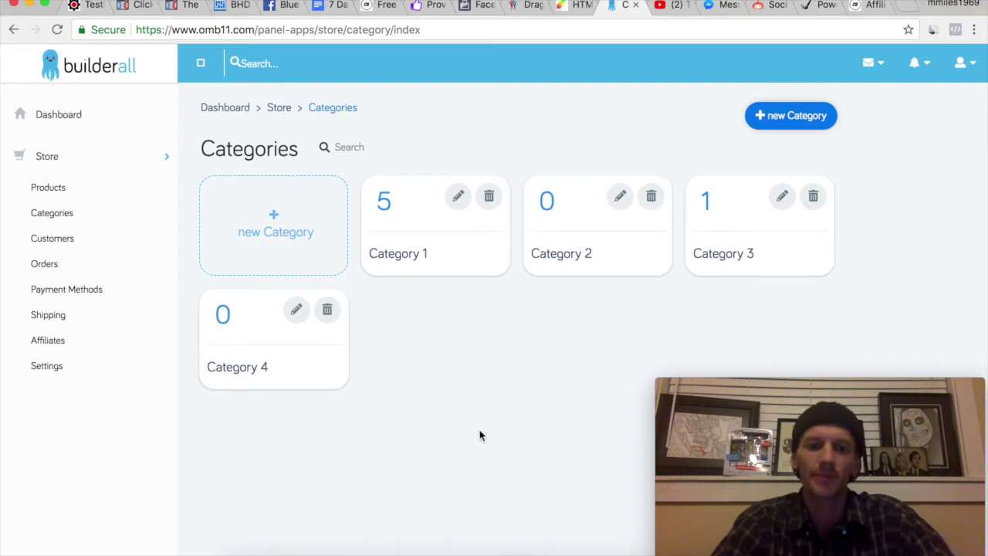
- View the store's Customers list and its Orders list
{"action": "left_click", "coordinate": [69, 244]}
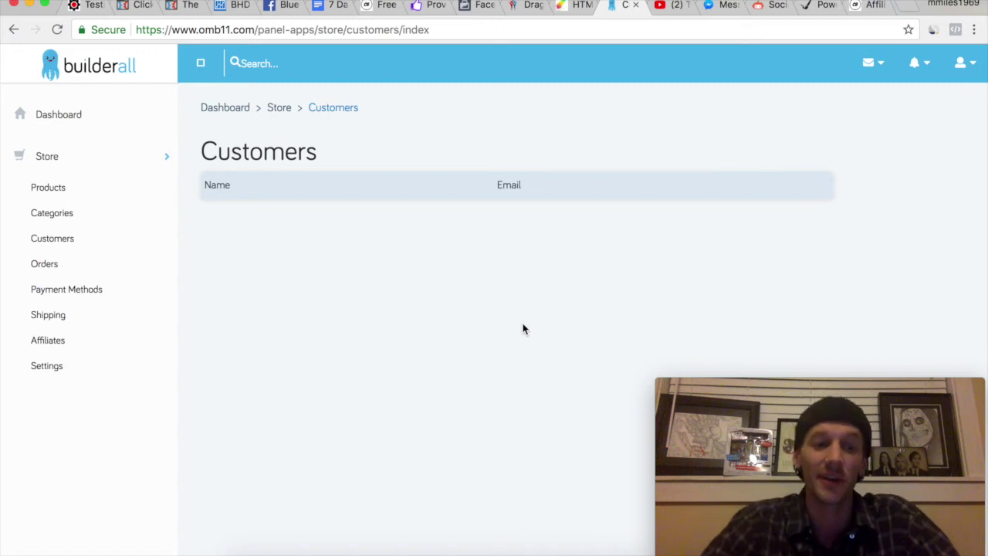
{"action": "left_click", "coordinate": [54, 272]}
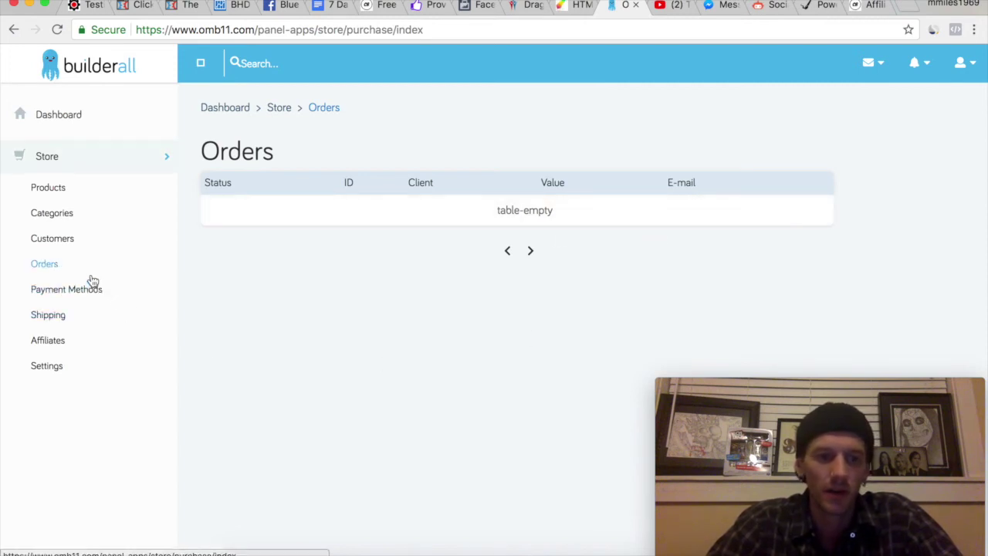
- Open the store's Payment Methods and briefly enable Stripe before switching it off again
{"action": "left_click", "coordinate": [68, 291]}
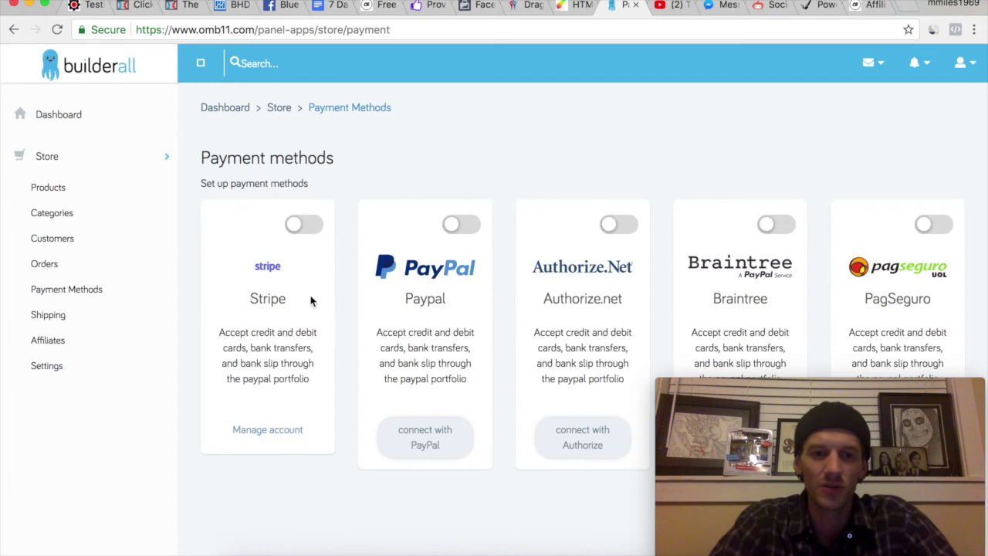
{"action": "left_click", "coordinate": [297, 228]}
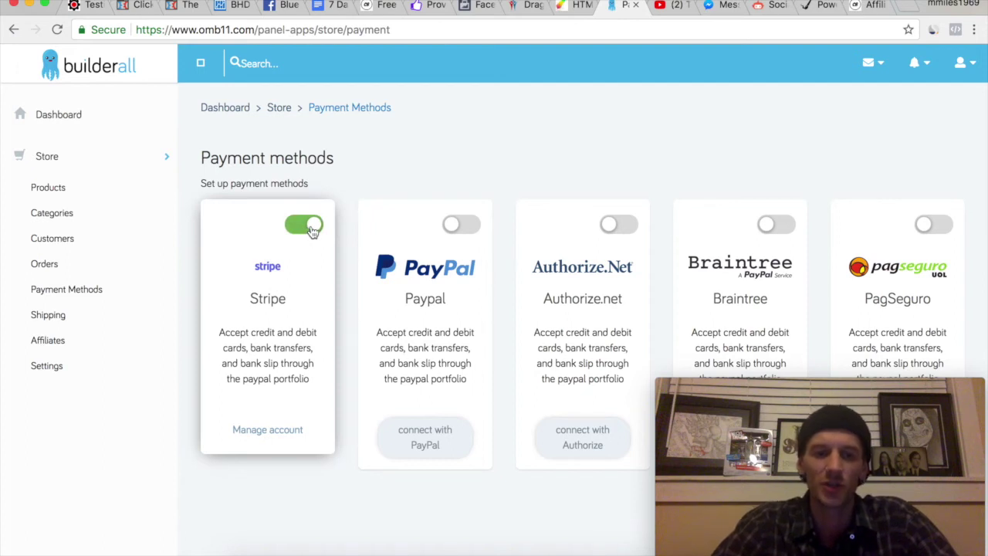
{"action": "left_click", "coordinate": [313, 228]}
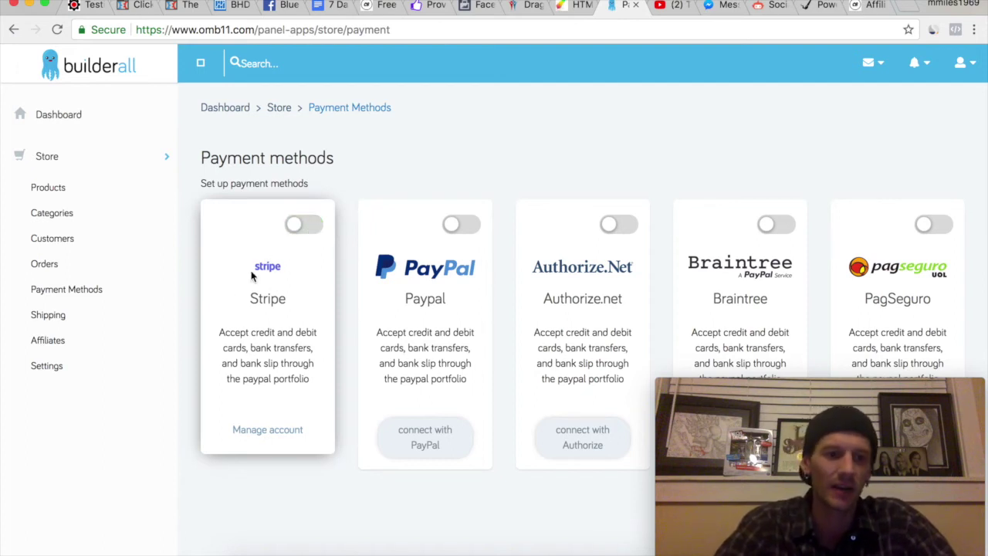
- Open the Free Shipping method for editing and review its regions, rate types and delivery time
{"action": "left_click", "coordinate": [47, 316]}
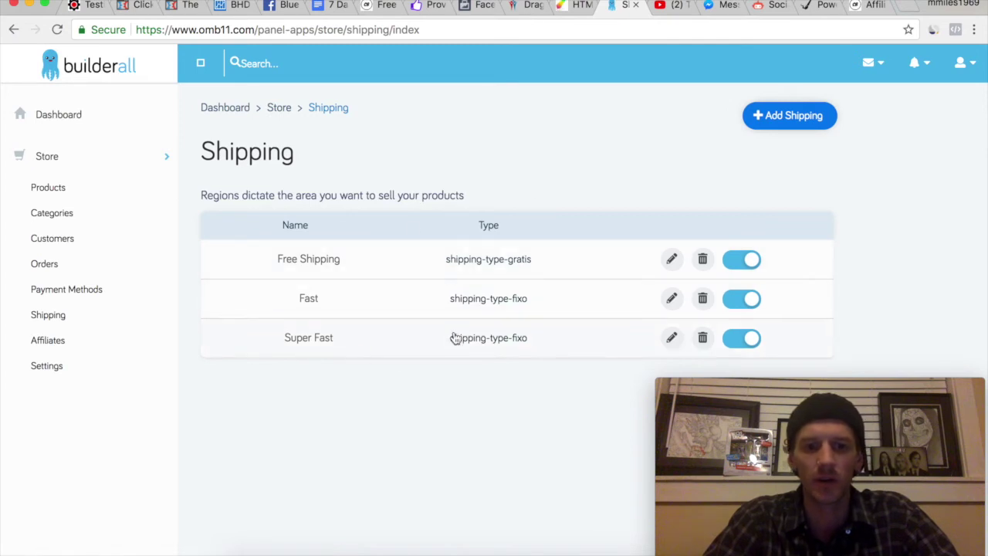
{"action": "left_click", "coordinate": [672, 260]}
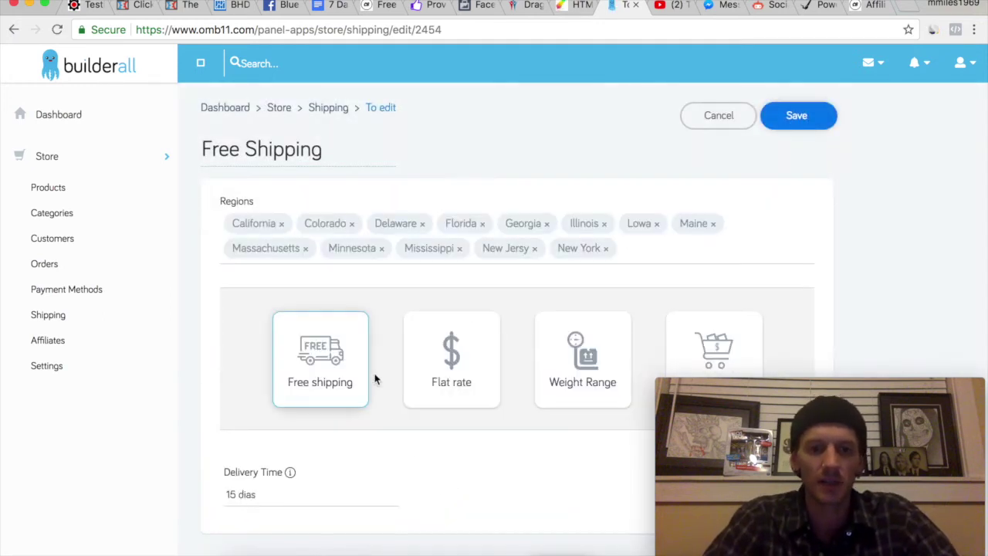
{"action": "scroll", "coordinate": [373, 382], "scroll_direction": "down", "scroll_amount": 1}
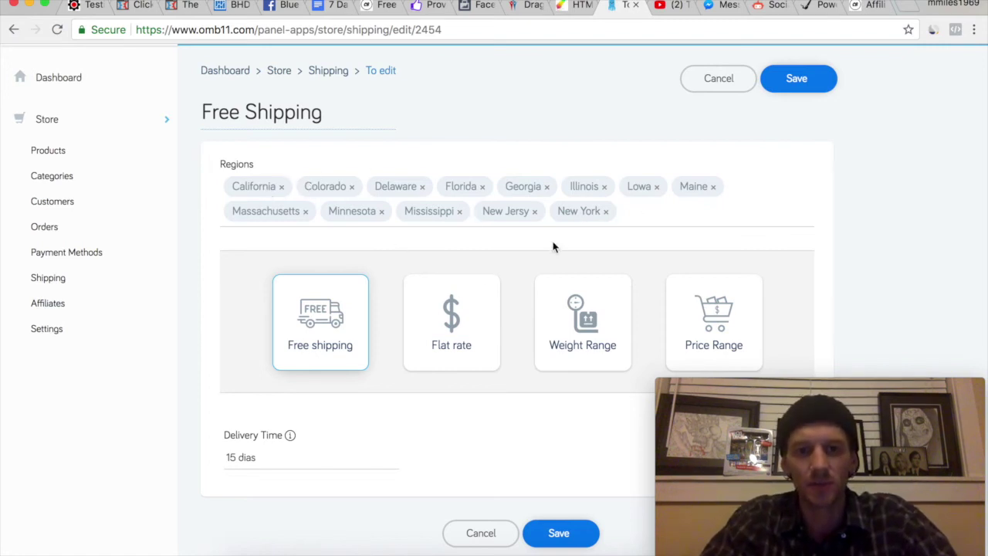
- Add boulder co to the Free Shipping method's regions and remove it again
{"action": "left_click", "coordinate": [633, 221]}
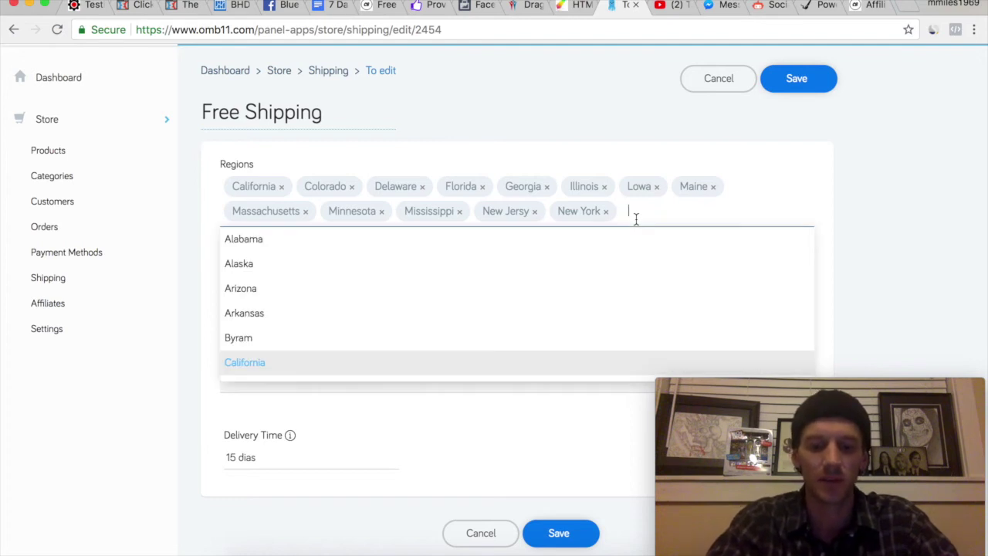
{"action": "type", "text": "boulder "}
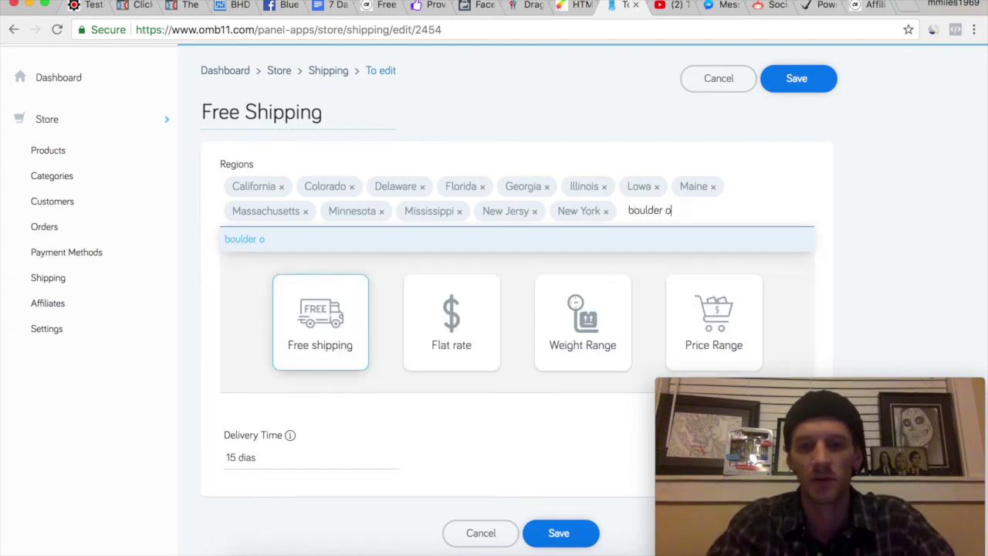
{"action": "type", "text": "co"}
{"action": "key", "text": "Return"}
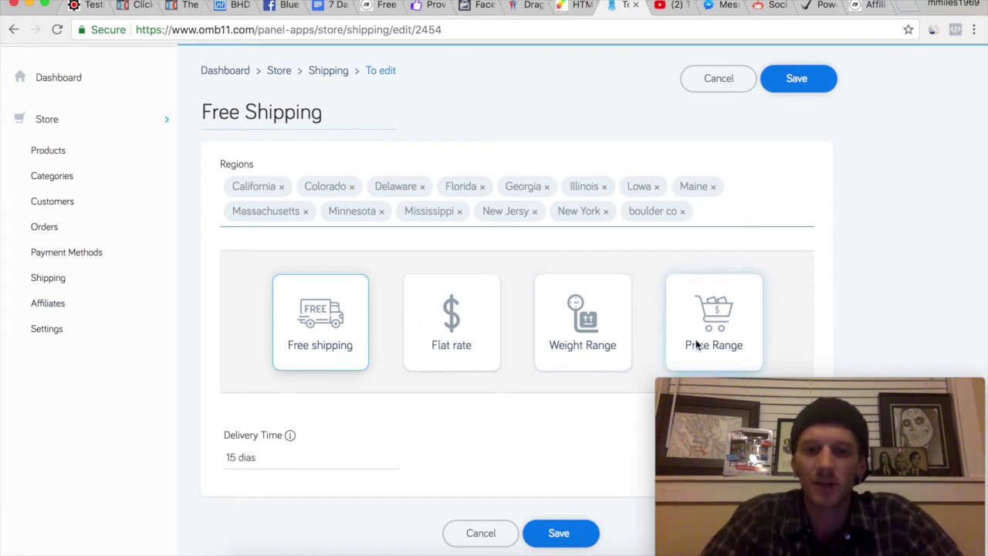
{"action": "left_click", "coordinate": [719, 87]}
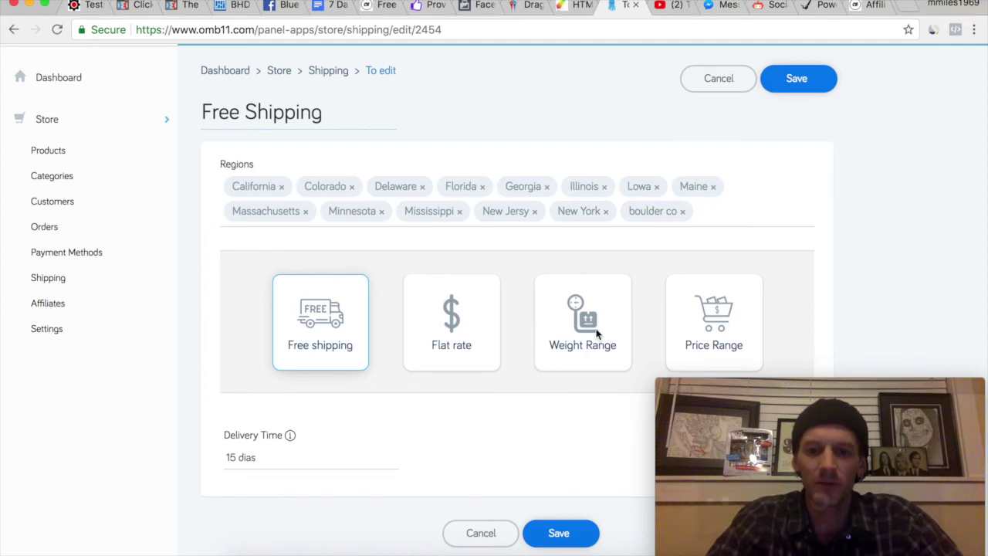
{"action": "left_click", "coordinate": [683, 211]}
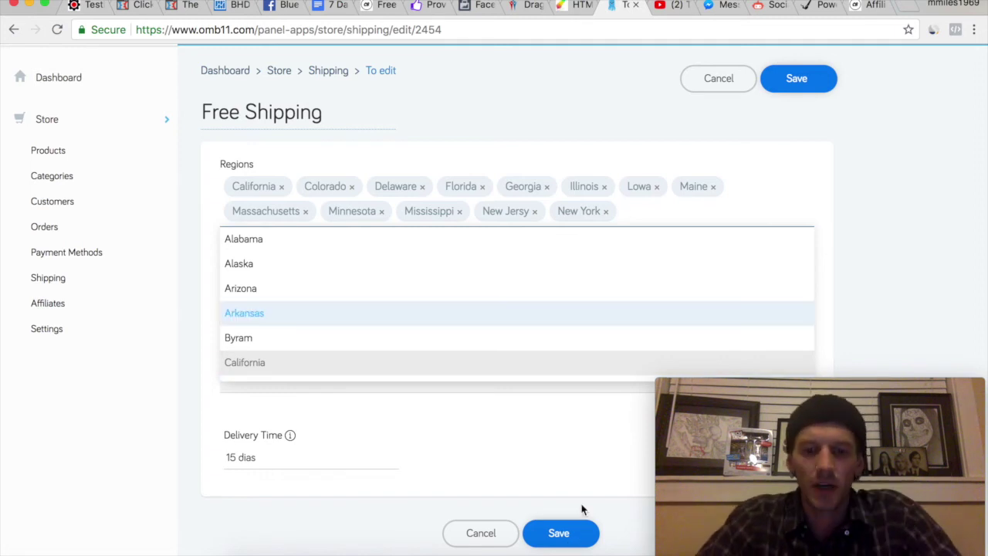
- Open the general store settings, review the basic, local, contact and regional information, and save the page
{"action": "left_click", "coordinate": [50, 335]}
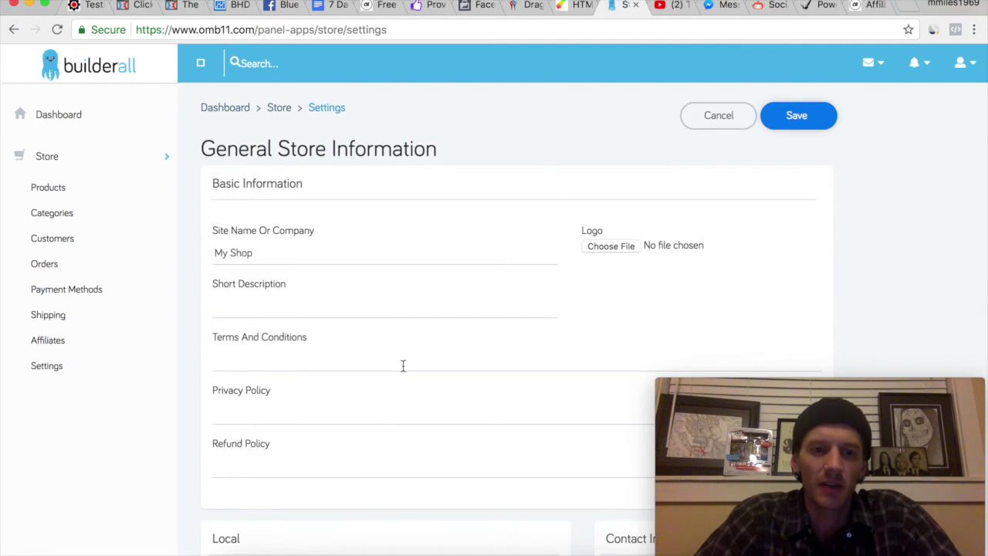
{"action": "scroll", "coordinate": [403, 366], "scroll_direction": "down", "scroll_amount": 2}
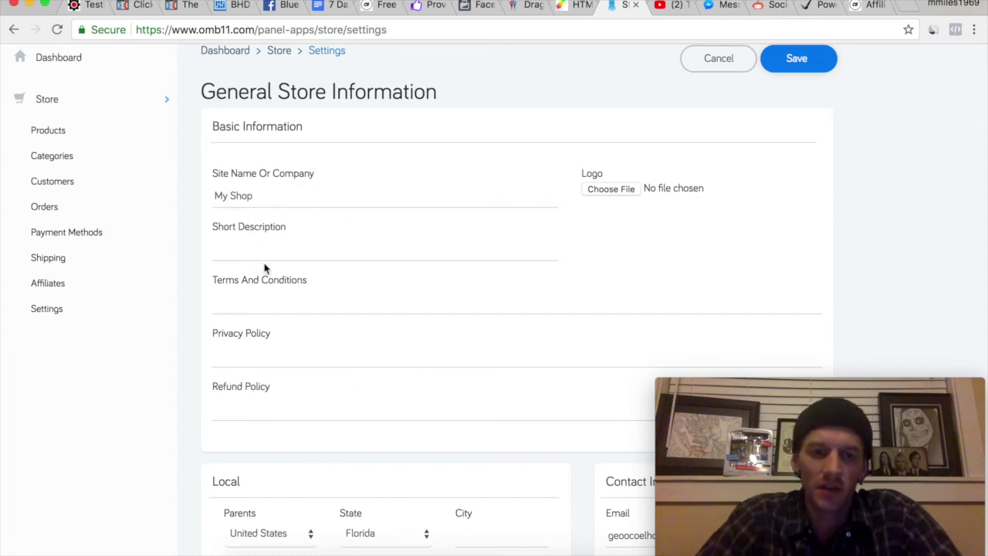
{"action": "scroll", "coordinate": [298, 310], "scroll_direction": "down", "scroll_amount": 3}
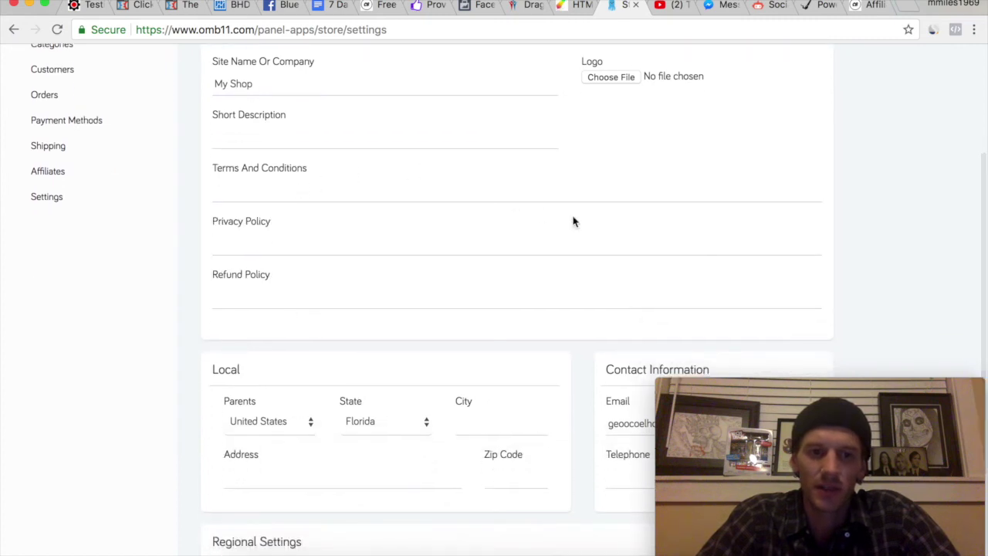
{"action": "scroll", "coordinate": [551, 215], "scroll_direction": "down", "scroll_amount": 1}
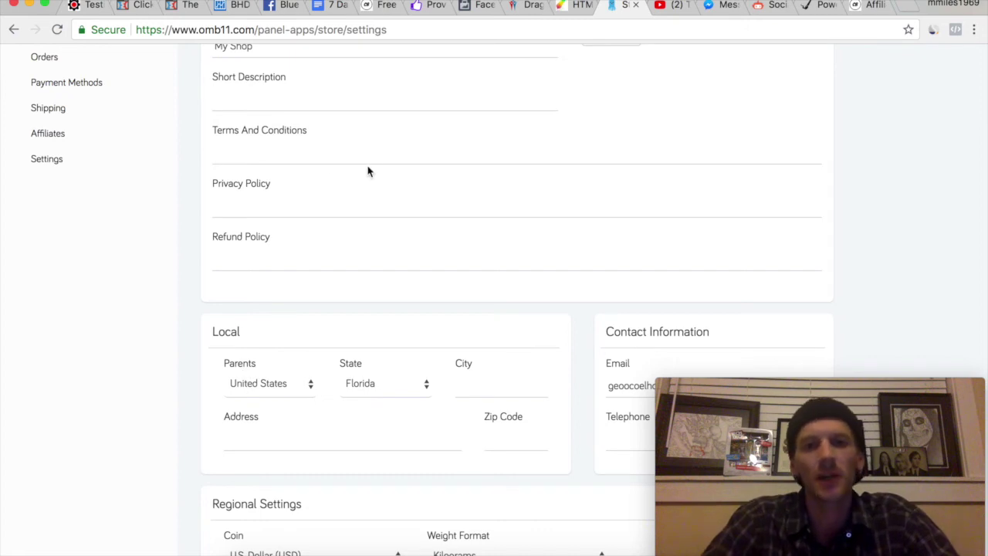
{"action": "scroll", "coordinate": [368, 171], "scroll_direction": "down", "scroll_amount": 2}
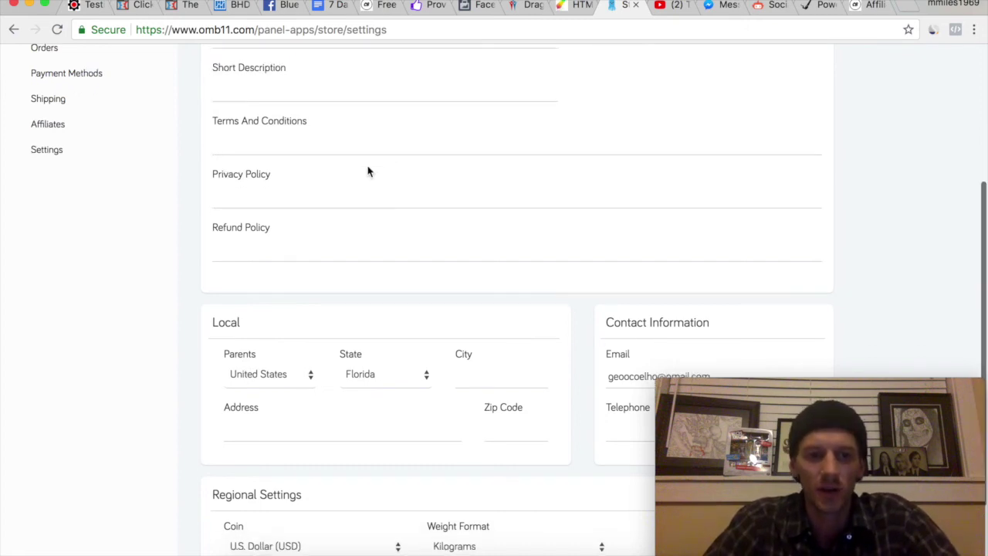
{"action": "scroll", "coordinate": [368, 171], "scroll_direction": "down", "scroll_amount": 1}
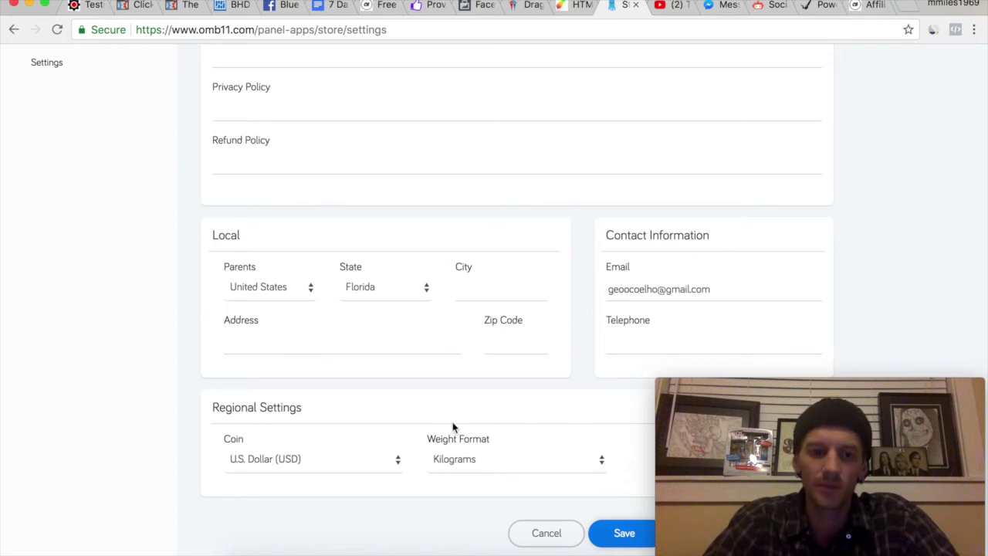
{"action": "scroll", "coordinate": [440, 431], "scroll_direction": "down", "scroll_amount": 1}
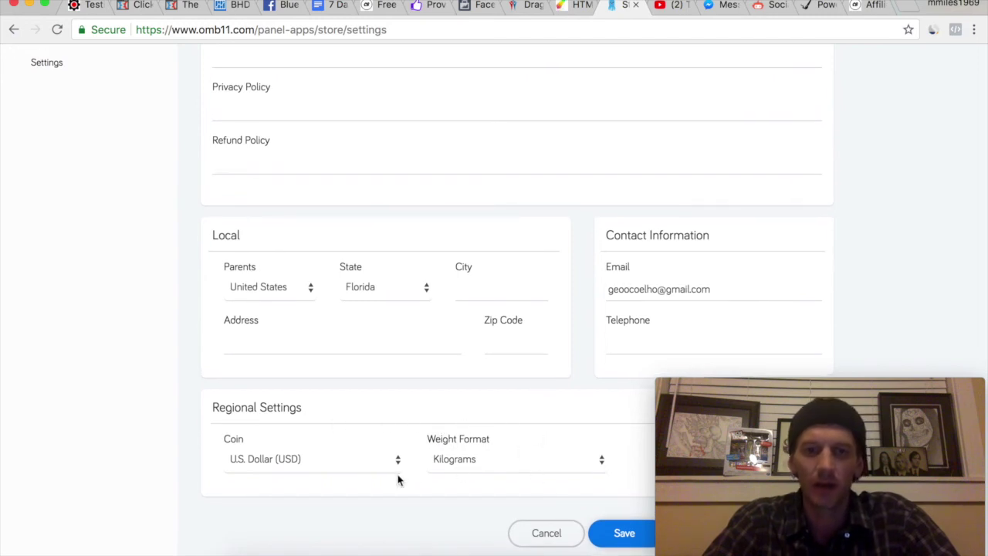
{"action": "left_click", "coordinate": [626, 534]}
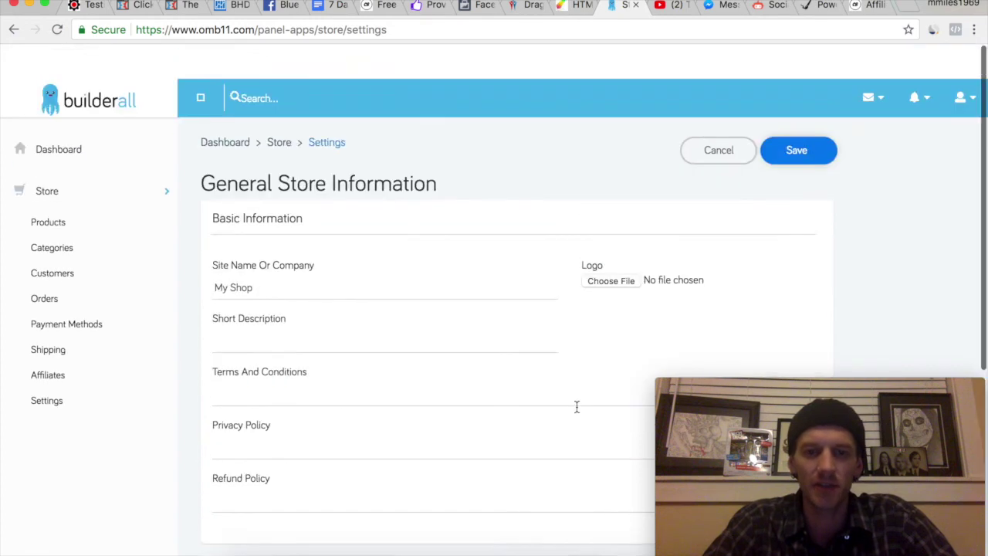